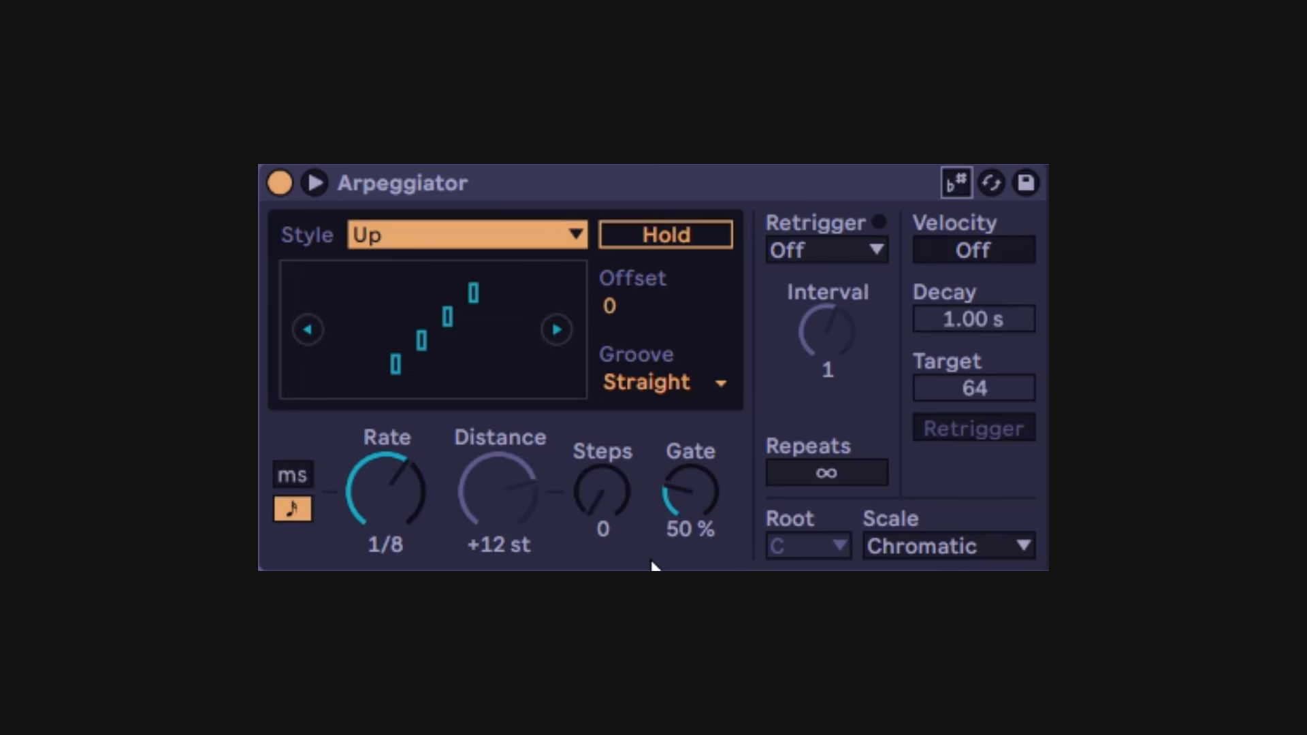
pyautogui.click(988, 544)
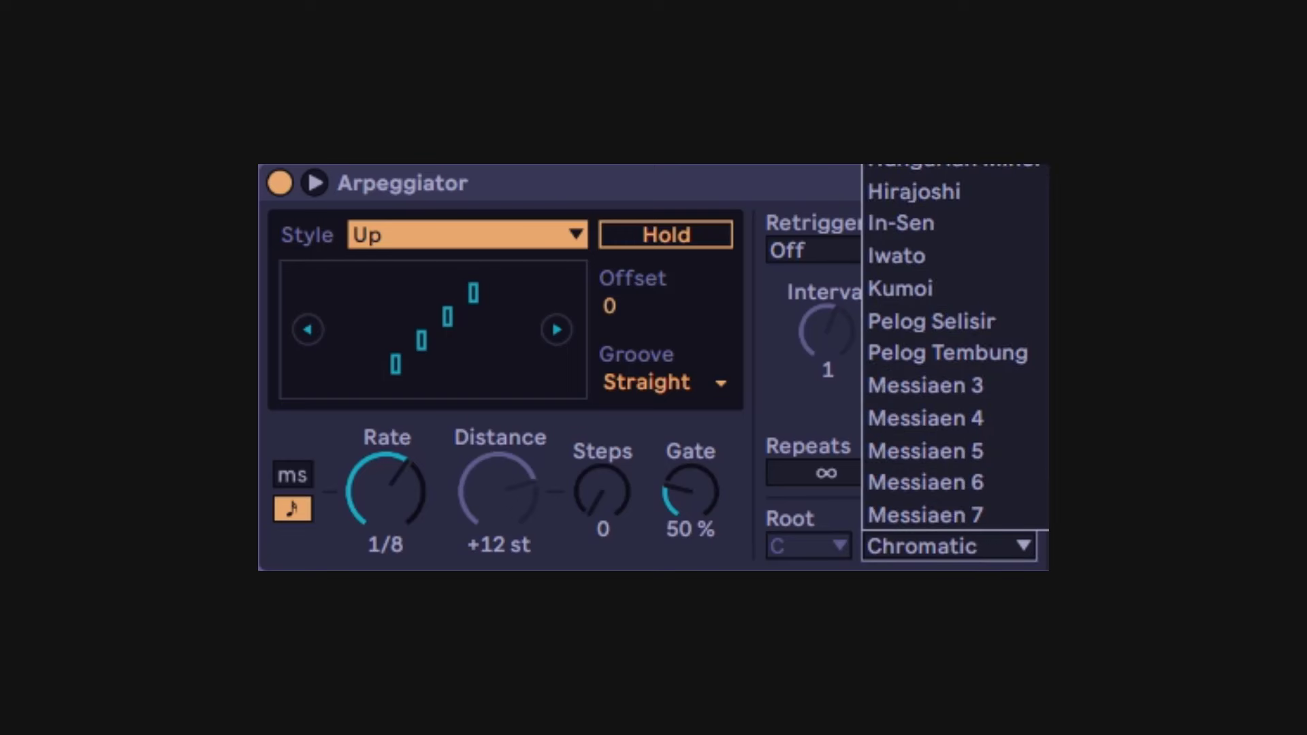
pyautogui.click(791, 191)
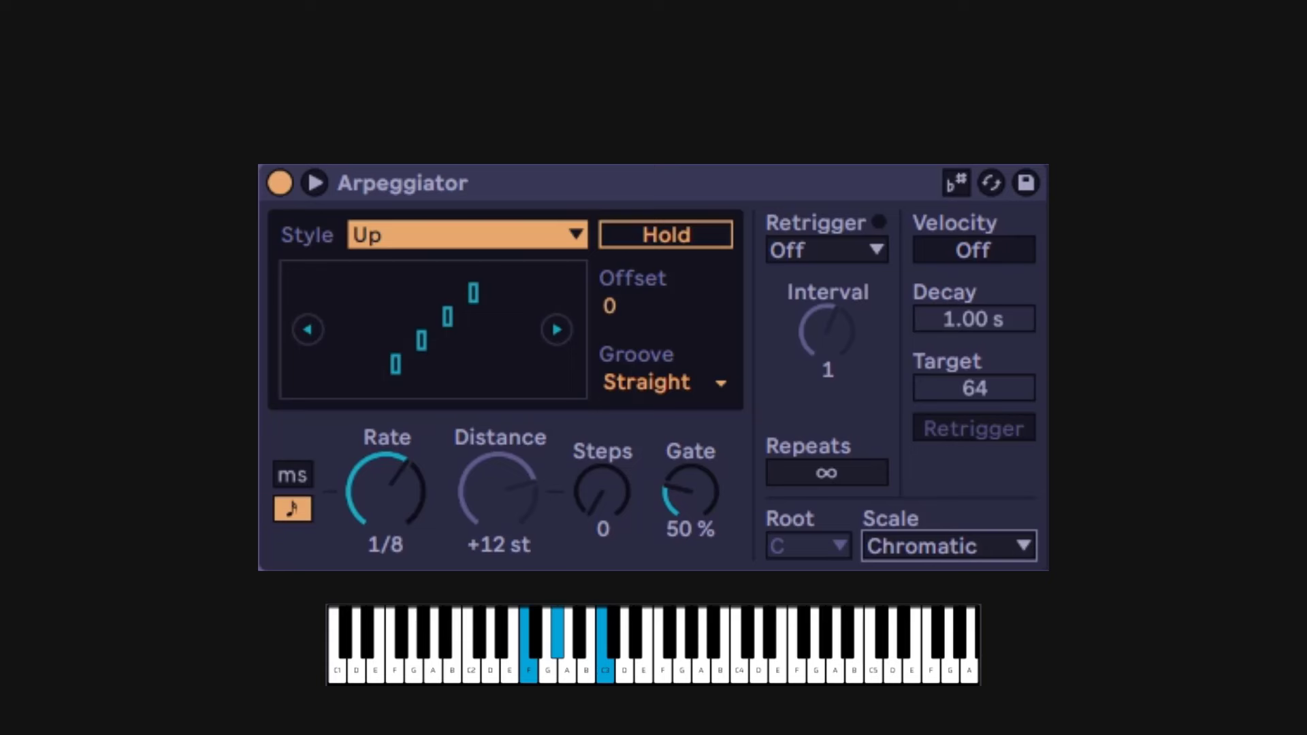
# Sweep the Arpeggiator's Rate to 1/32 and faster, up through slower note values, and back to 1/8.
pyautogui.click(387, 498)
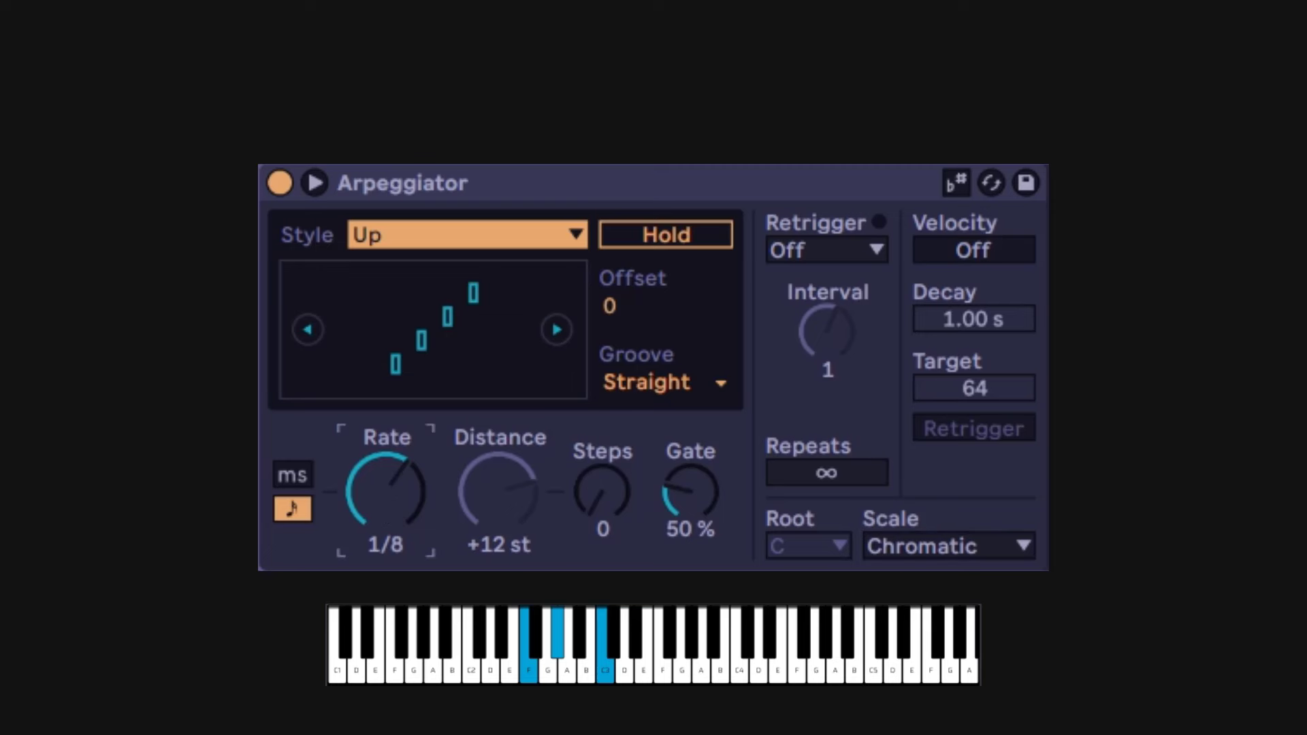
pyautogui.press('Down')
pyautogui.press('Down')
pyautogui.press('Down')
pyautogui.press('Down')
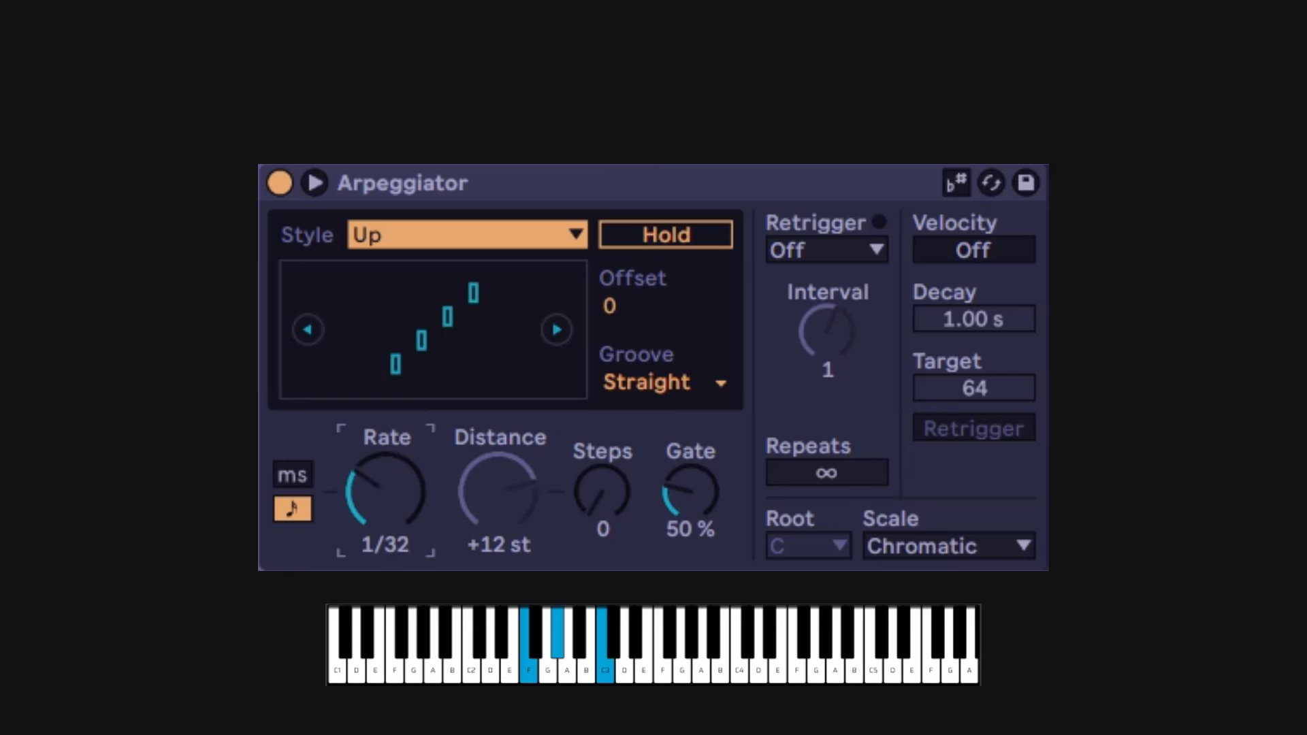
pyautogui.press('Down')
pyautogui.press('Down')
pyautogui.press('Up')
pyautogui.press('Up')
pyautogui.press('Up')
pyautogui.press('Up')
pyautogui.press('Up')
pyautogui.press('Up')
pyautogui.press('Up')
pyautogui.press('Up')
pyautogui.press('Up')
pyautogui.press('Down')
pyautogui.press('Down')
pyautogui.press('Down')
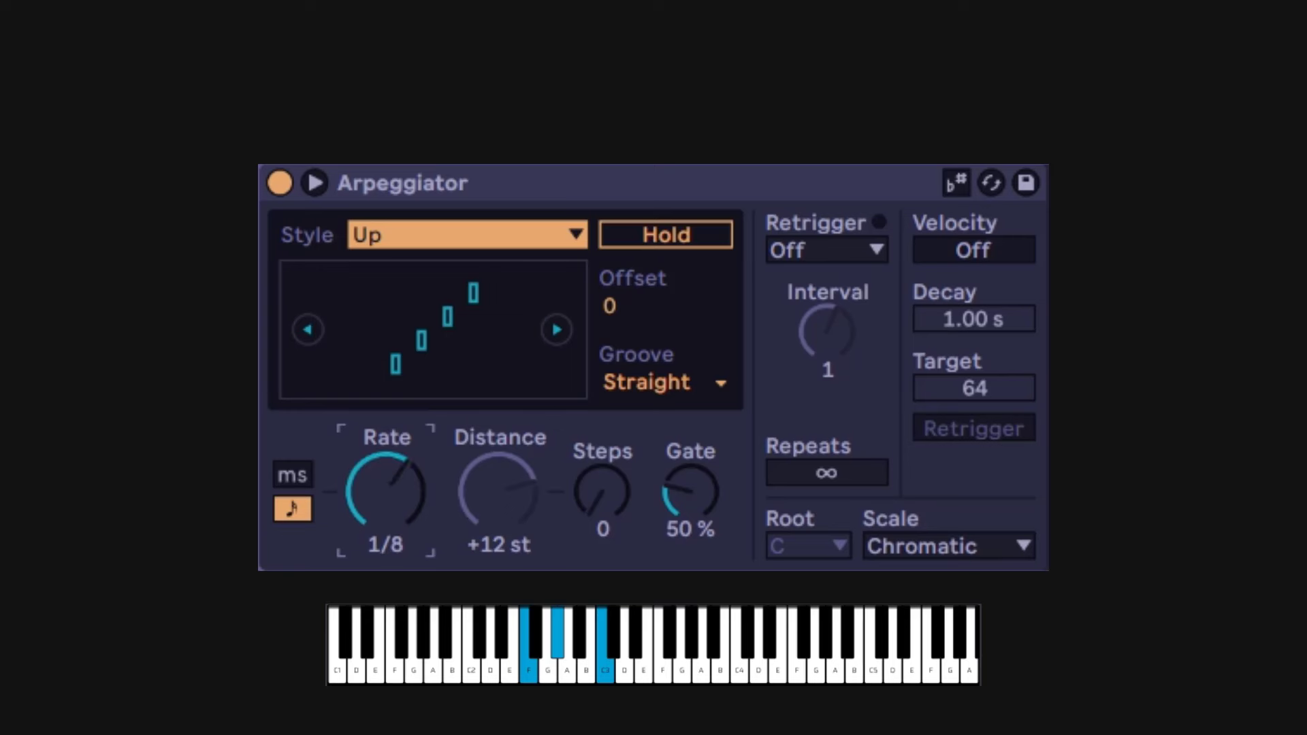
# Try the Rate in milliseconds with a longer time, and return it to beat-synced note values.
pyautogui.click(300, 475)
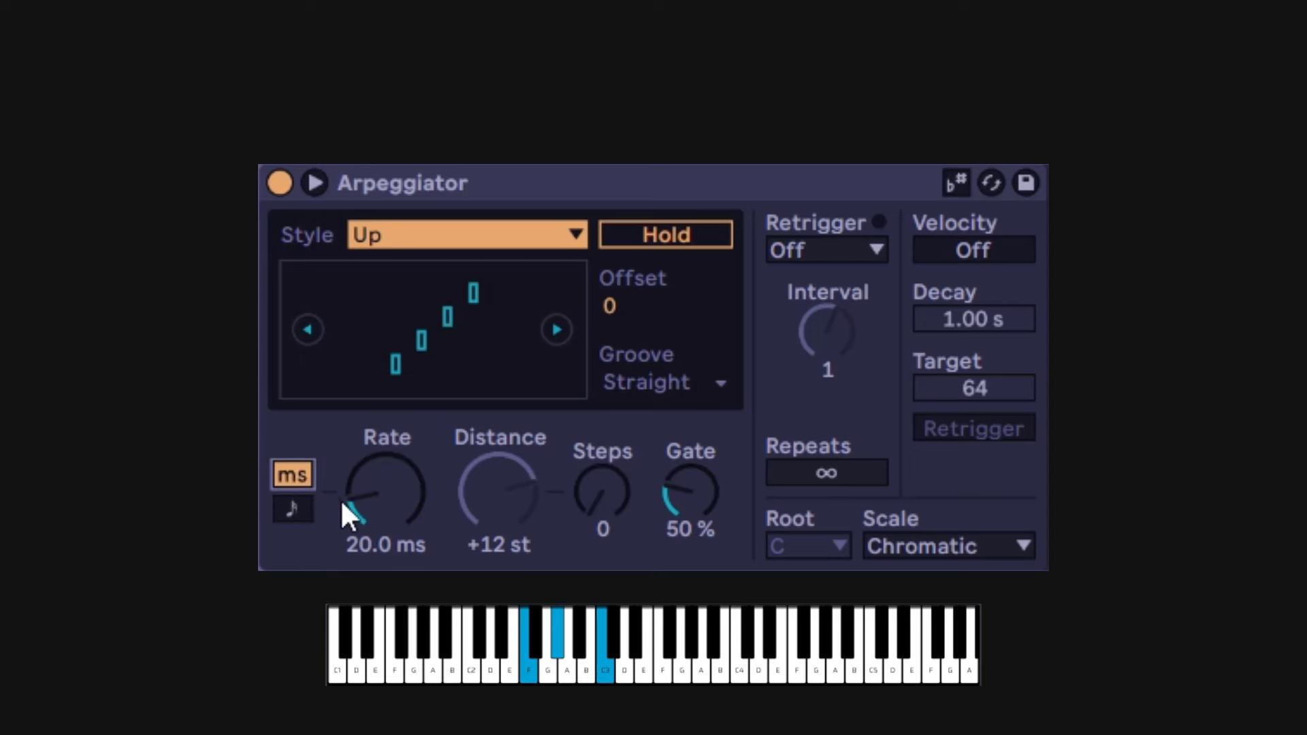
pyautogui.moveTo(342, 504); pyautogui.dragTo(342, 390)
pyautogui.click(292, 510)
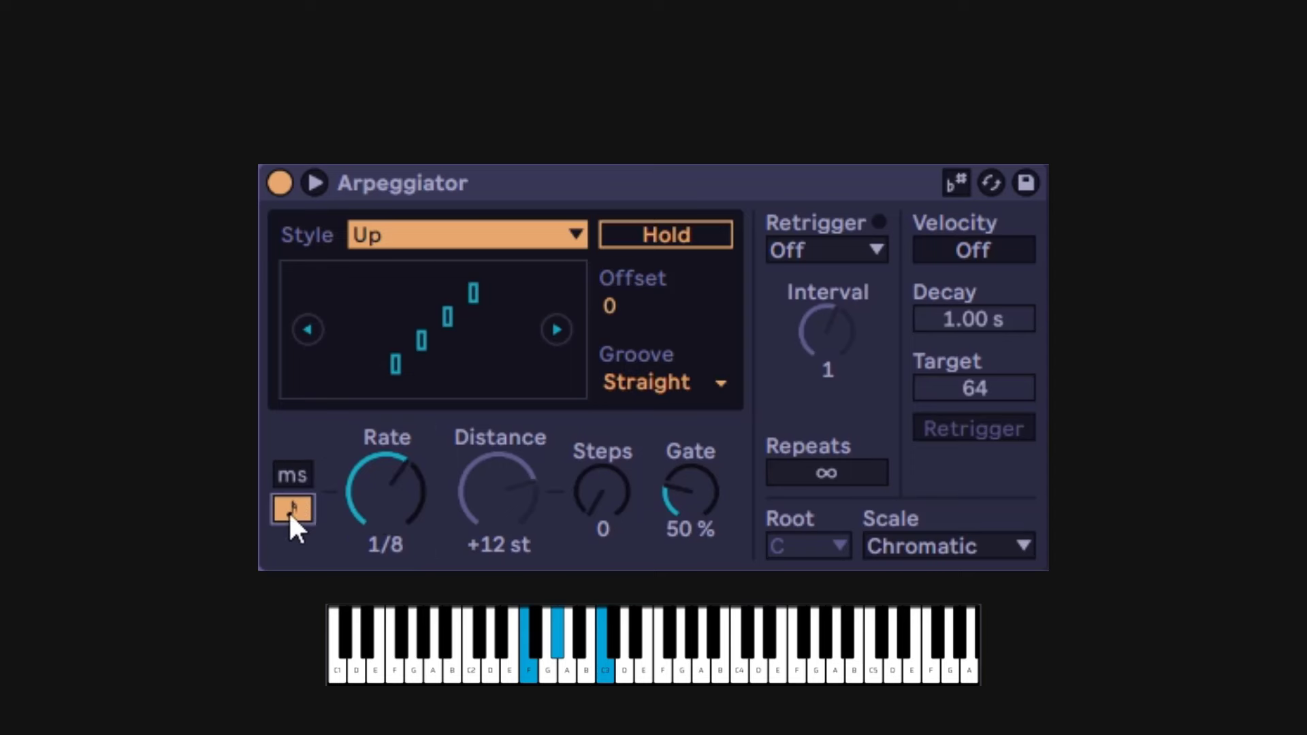
# Try a synced Rate of 1/16 and return it to 1/8.
pyautogui.moveTo(354, 504); pyautogui.dragTo(354, 490)
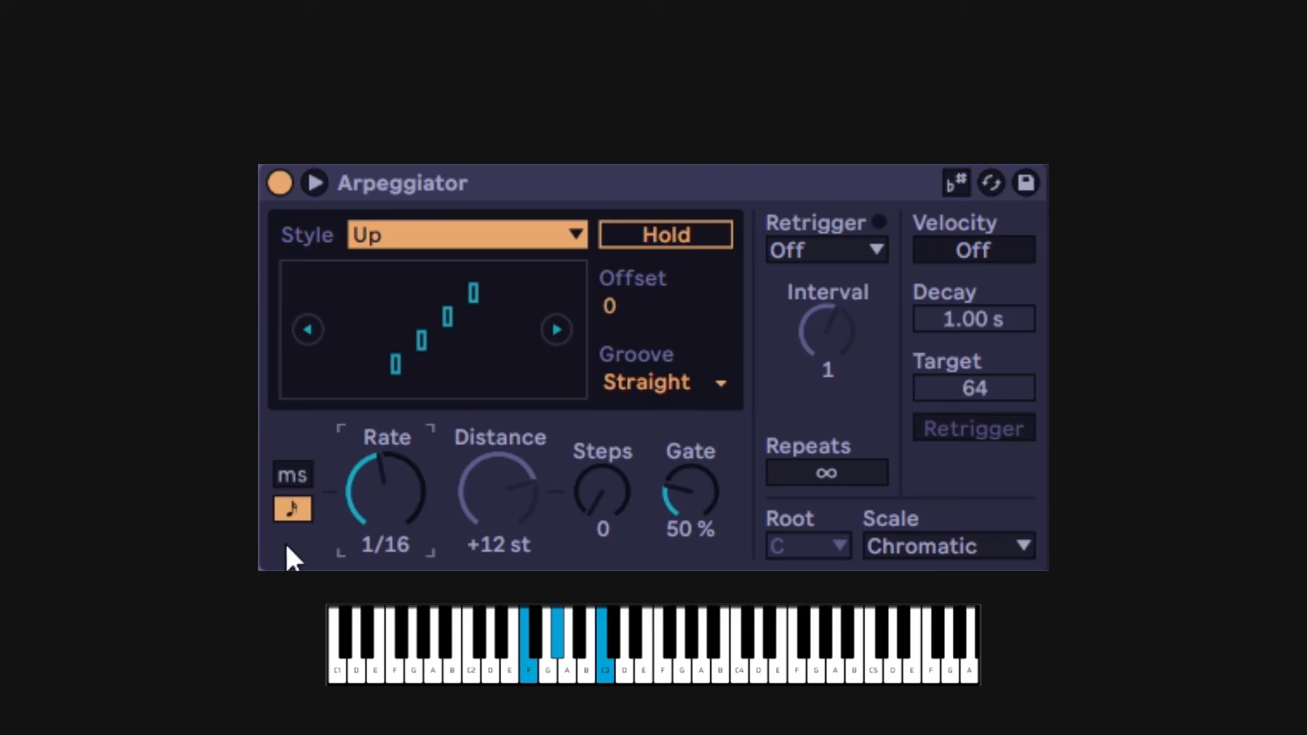
pyautogui.press('Up')
pyautogui.press('Up')
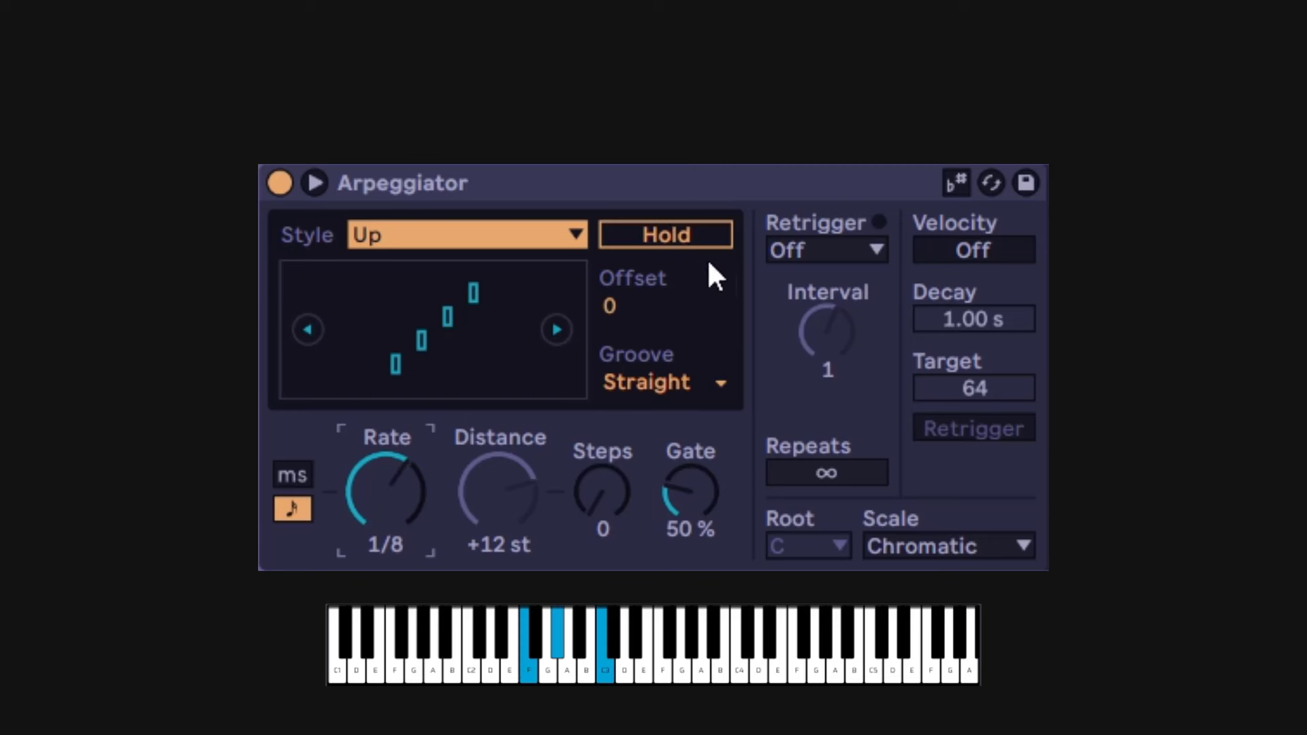
# Turn Hold on to try sustaining the arpeggio without held keys, and turn it off again.
pyautogui.click(697, 232)
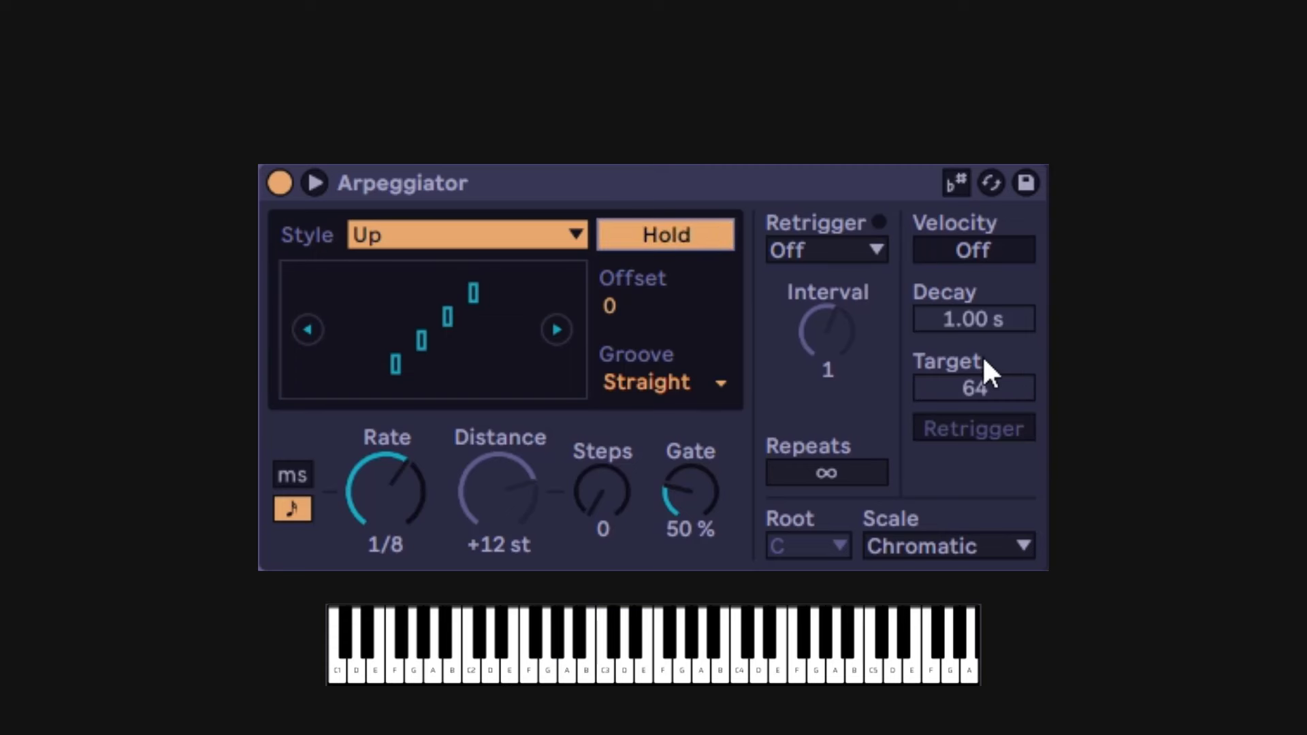
pyautogui.click(682, 231)
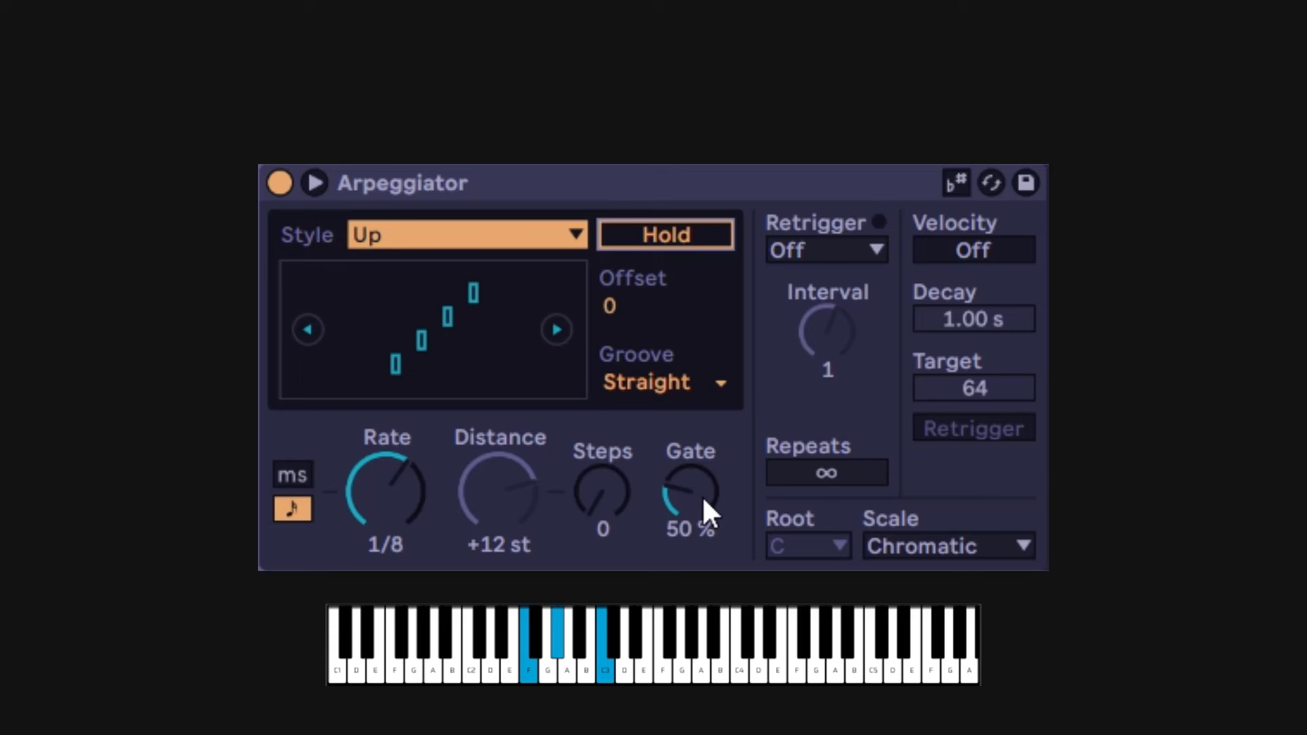
# Try different Gate lengths, including 78 %, and set the Gate to 31 %.
pyautogui.moveTo(699, 491); pyautogui.dragTo(698, 548)
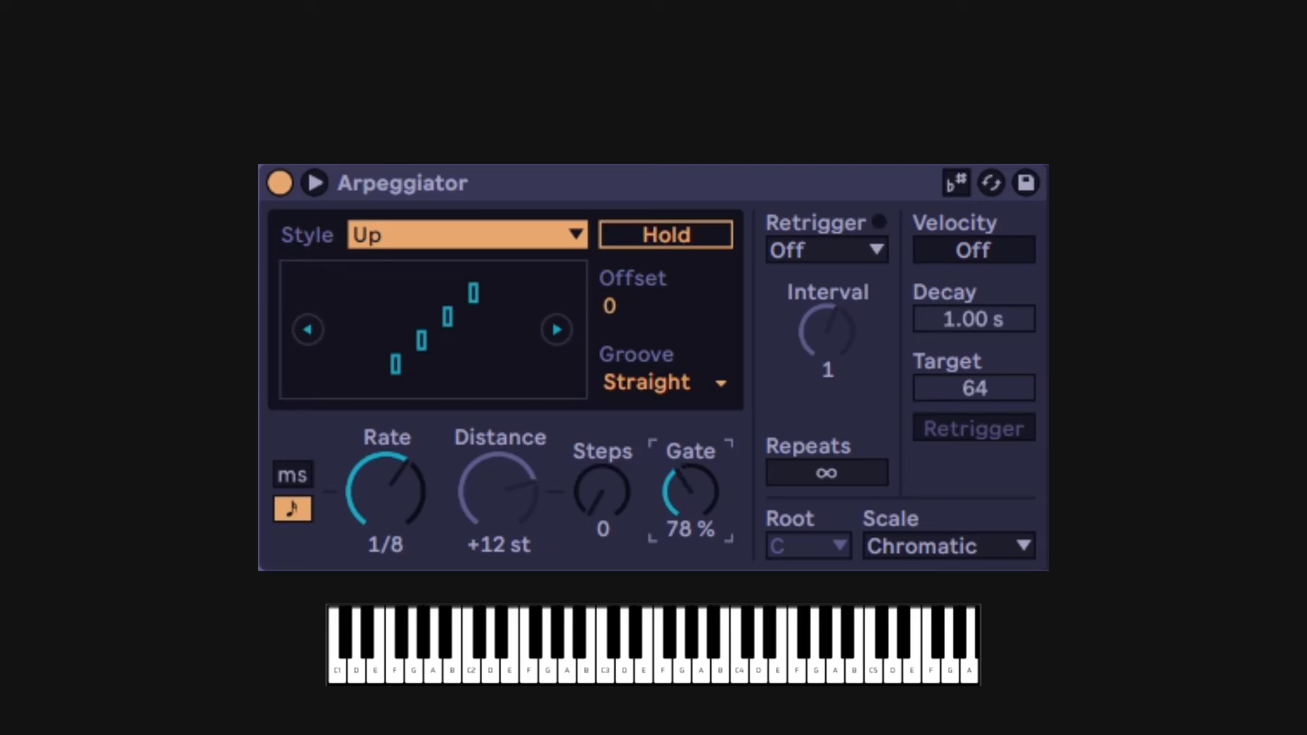
pyautogui.moveTo(686, 500)
pyautogui.mouseDown()
pyautogui.moveTo(687, 528)
pyautogui.moveTo(687, 450)
pyautogui.moveTo(688, 520)
pyautogui.mouseUp()
# Look over the Style options and audition Down, UpDown, DownUp, Up & Down and Down & Up one by one.
pyautogui.click(484, 236)
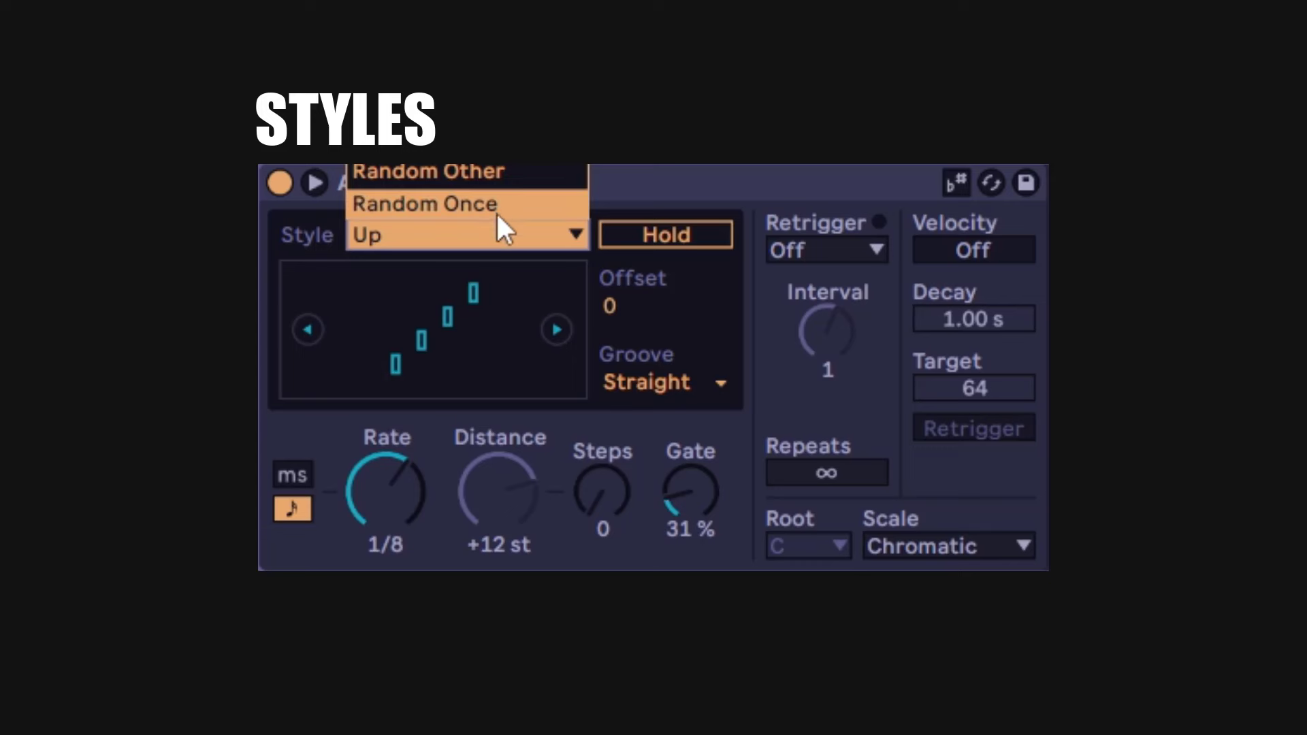
pyautogui.click(507, 238)
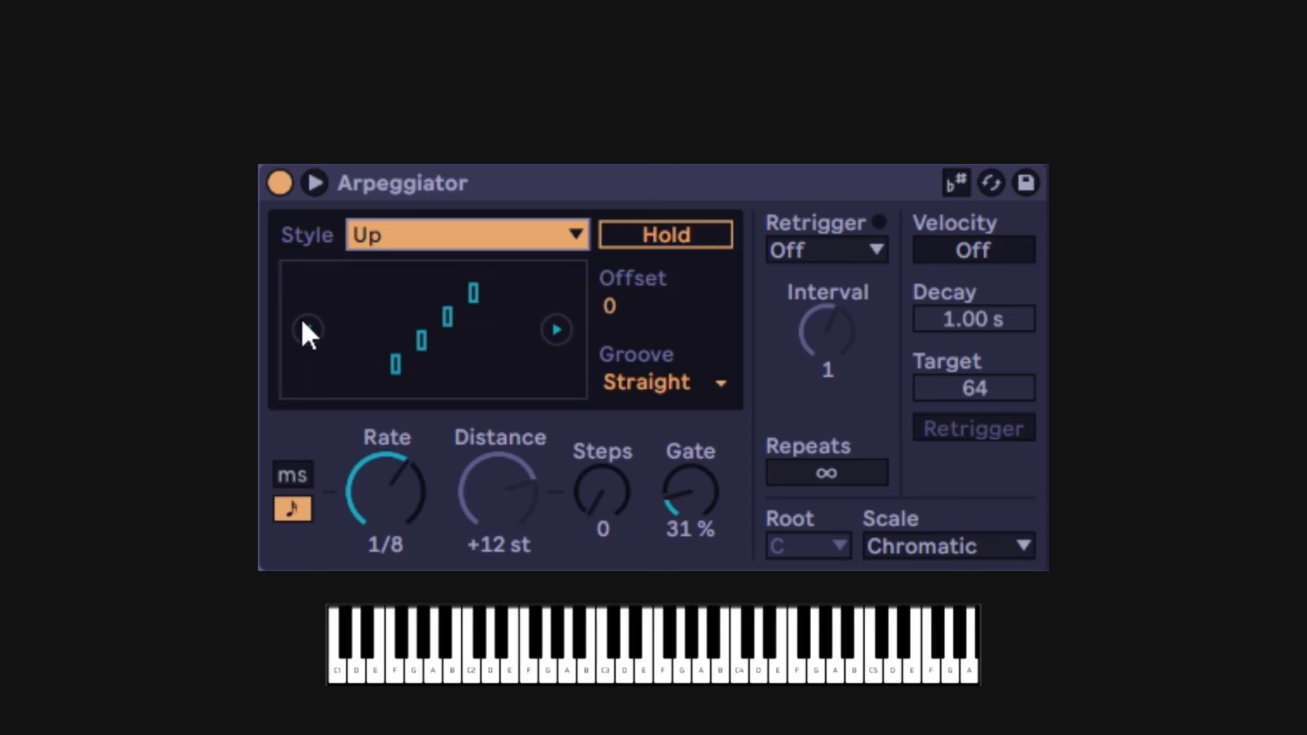
pyautogui.click(558, 330)
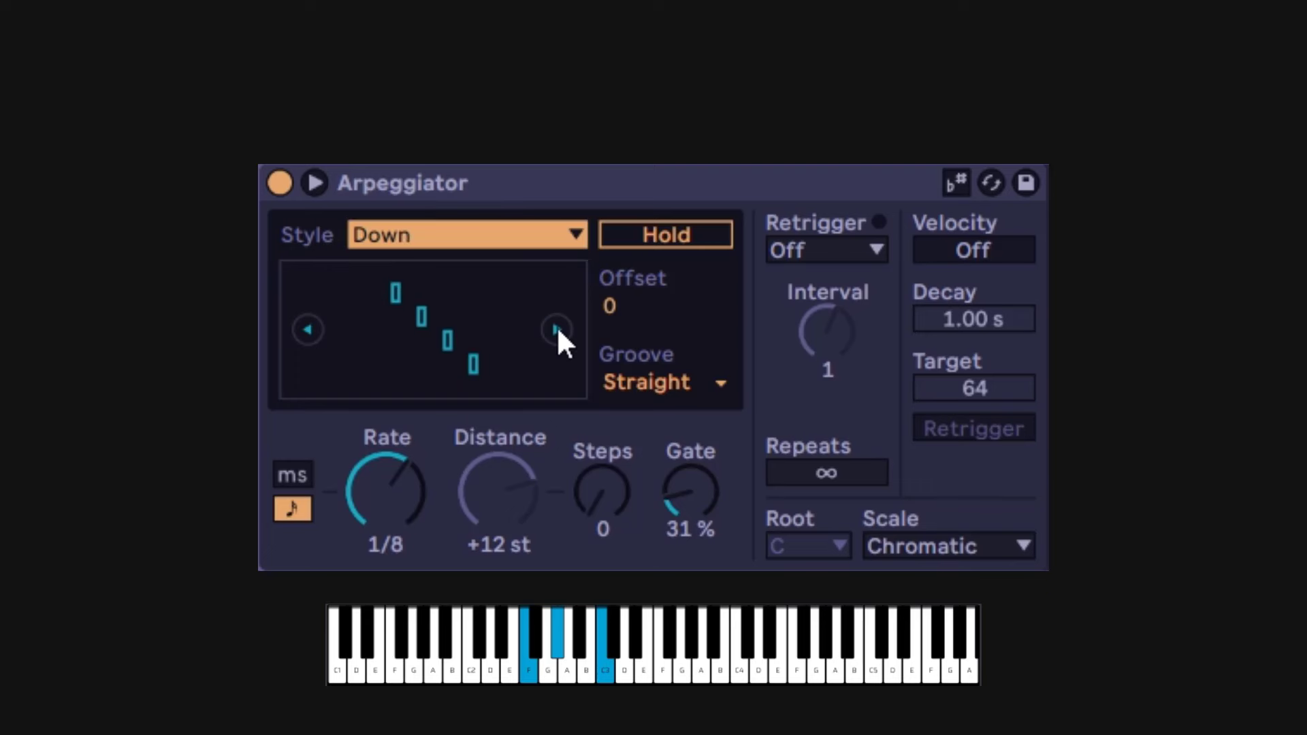
pyautogui.click(558, 330)
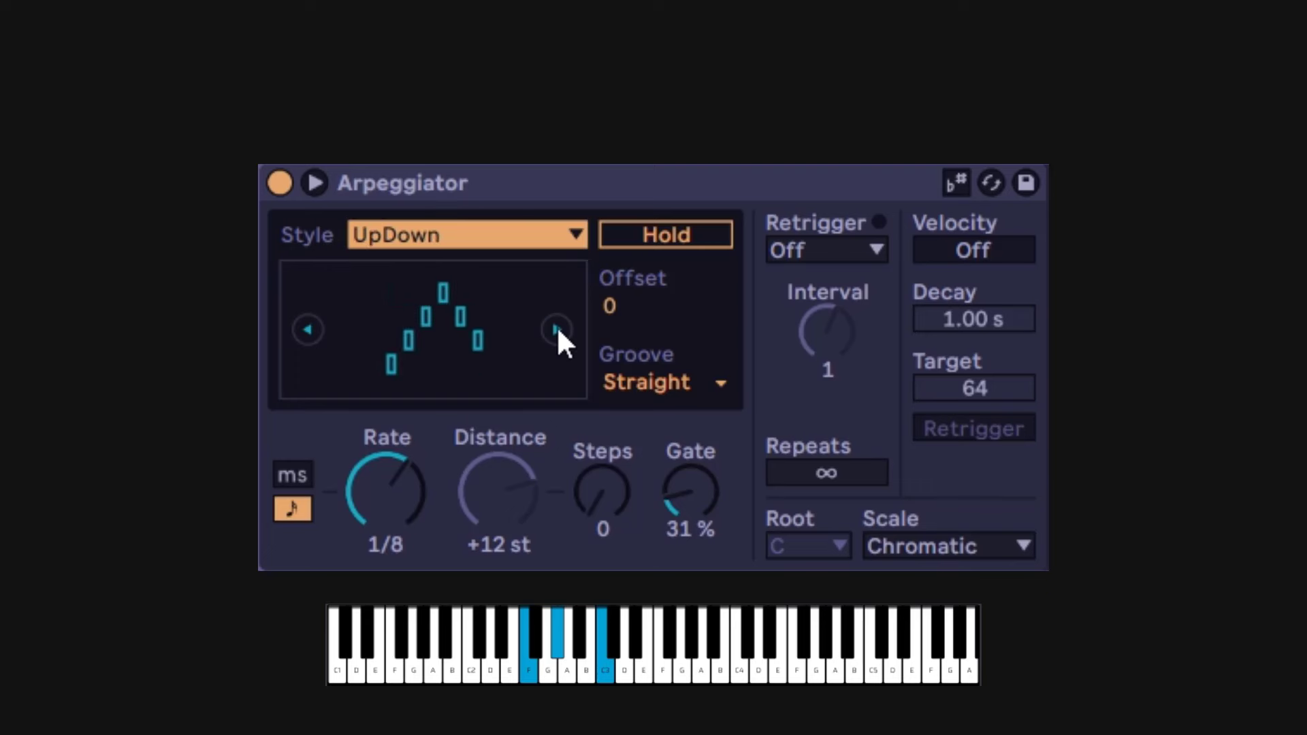
pyautogui.click(558, 330)
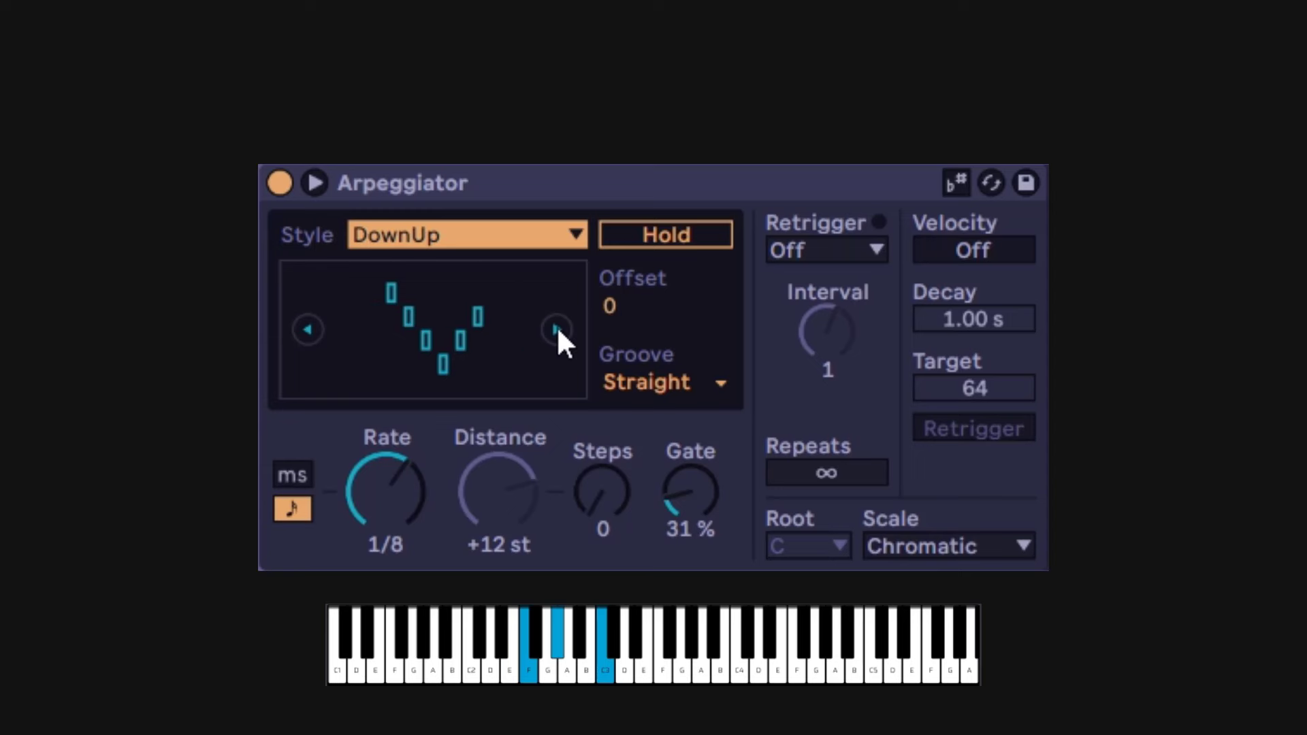
pyautogui.click(558, 331)
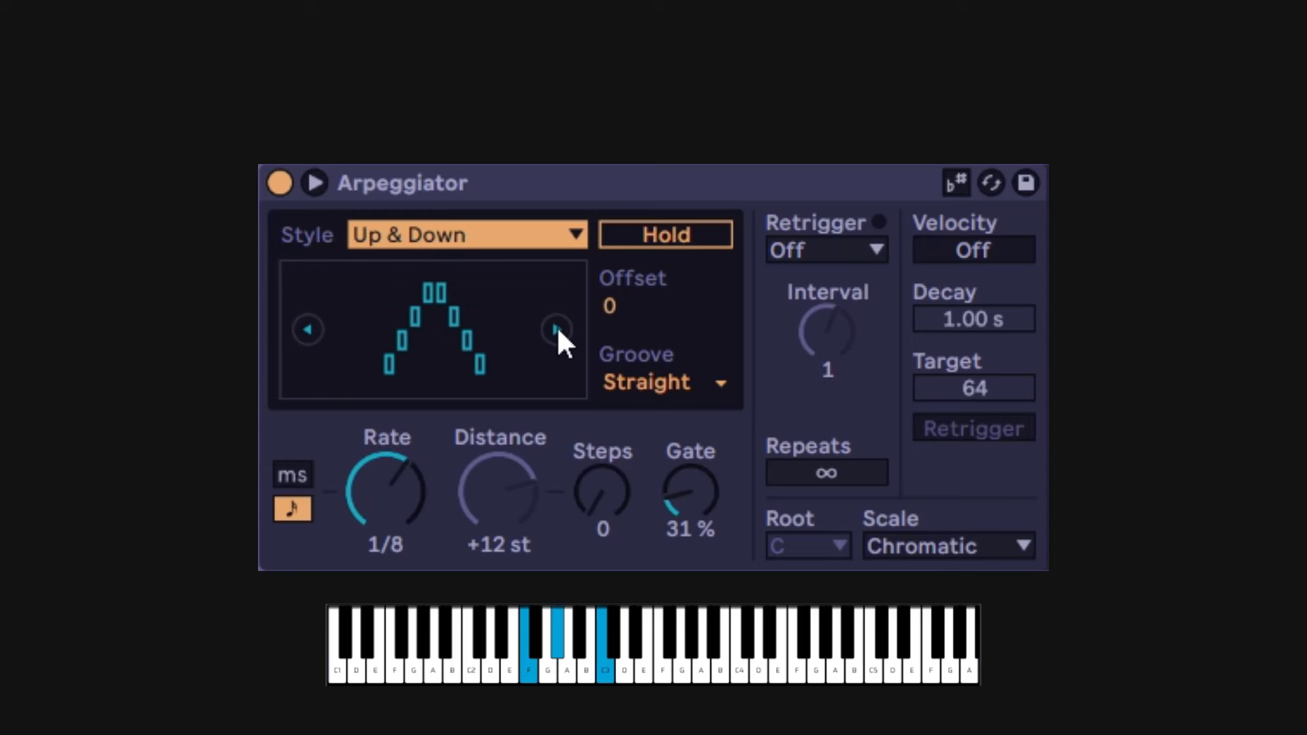
pyautogui.click(558, 330)
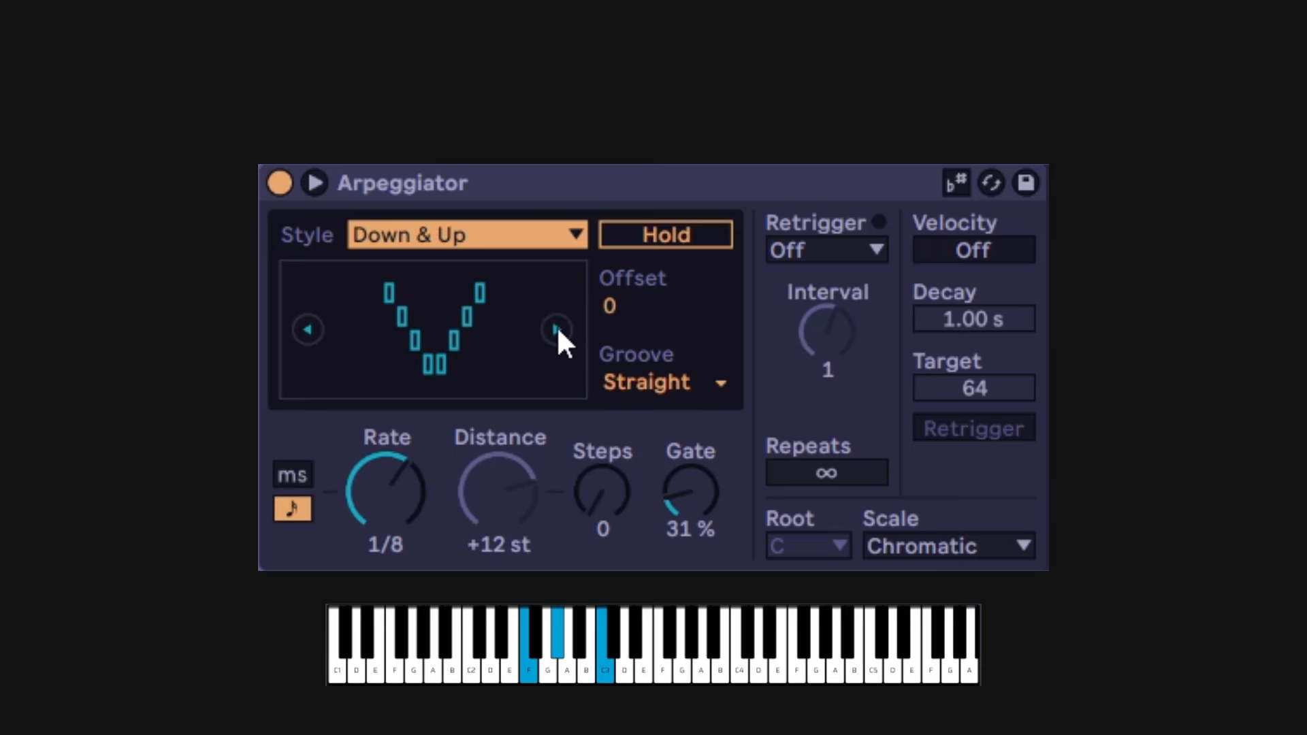
# Audition the styles Converge, Diverge, Con & Diverge, Pinky Up, Pinky UpDown, Thumb Up and Thumb UpDown in order.
pyautogui.click(557, 331)
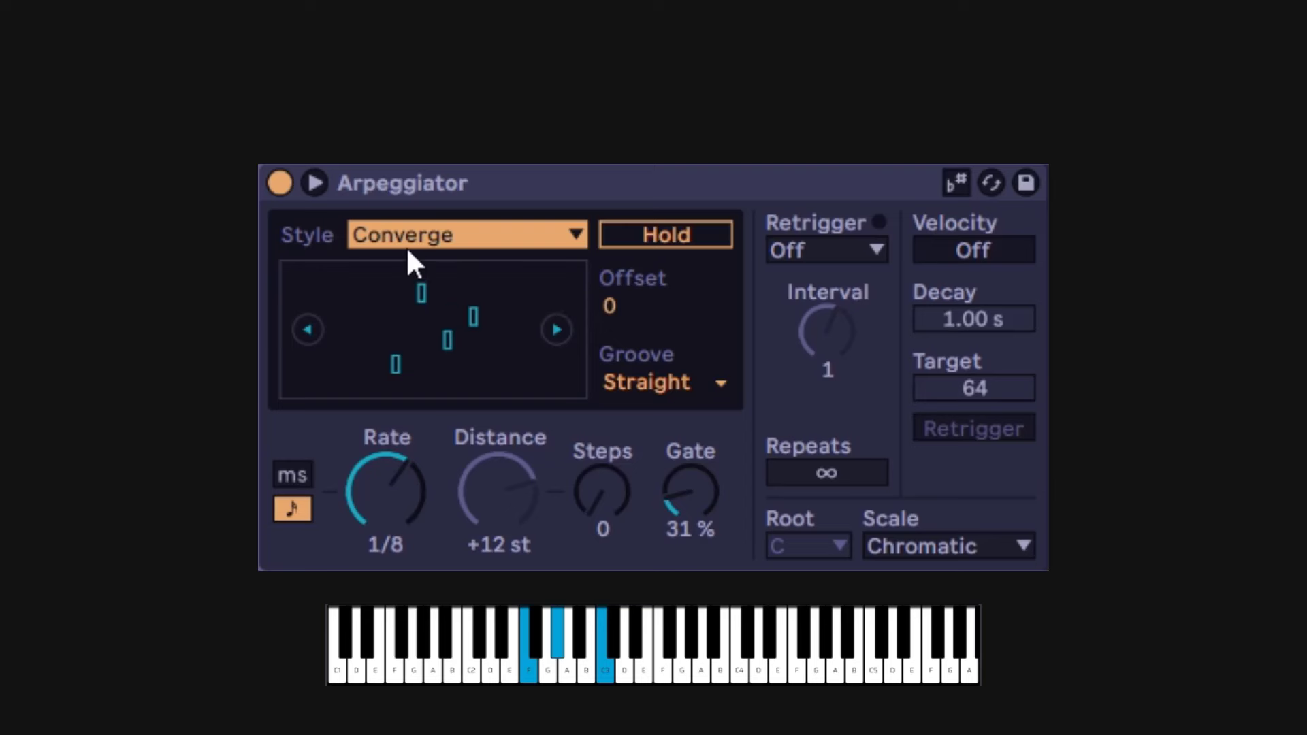
pyautogui.click(559, 330)
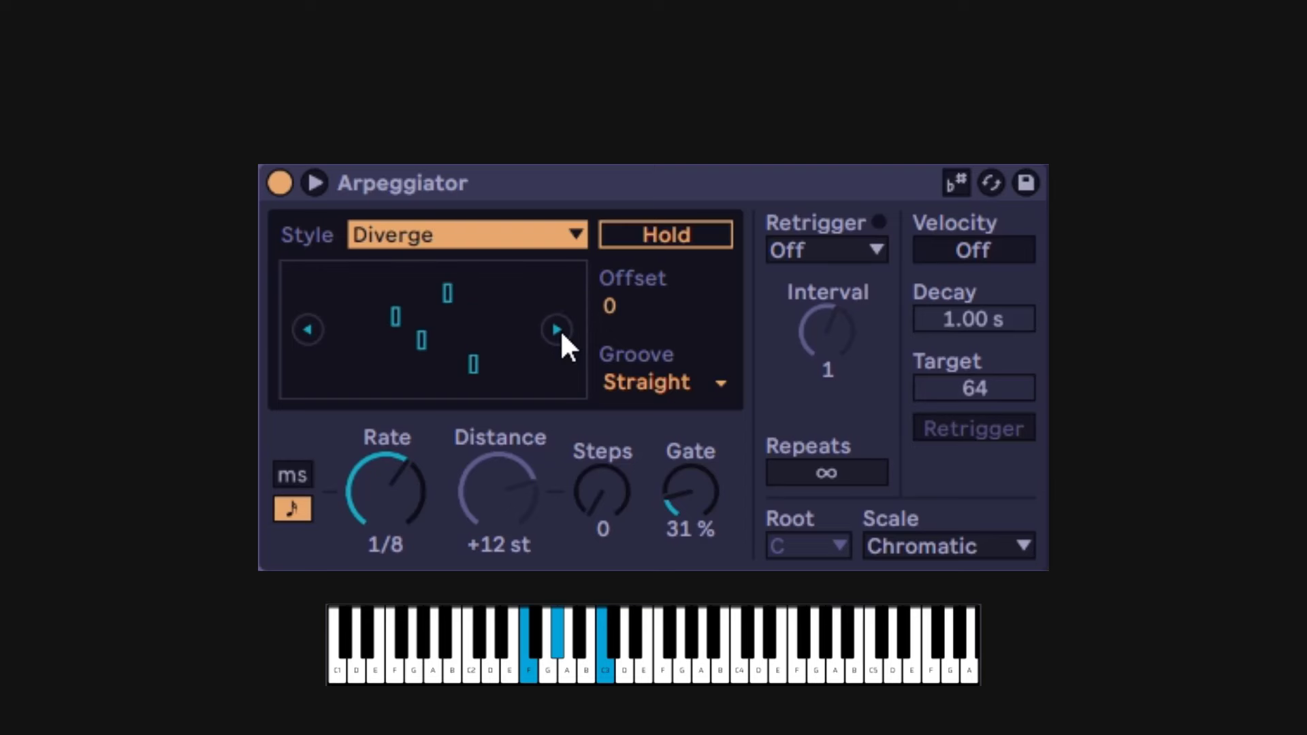
pyautogui.click(557, 329)
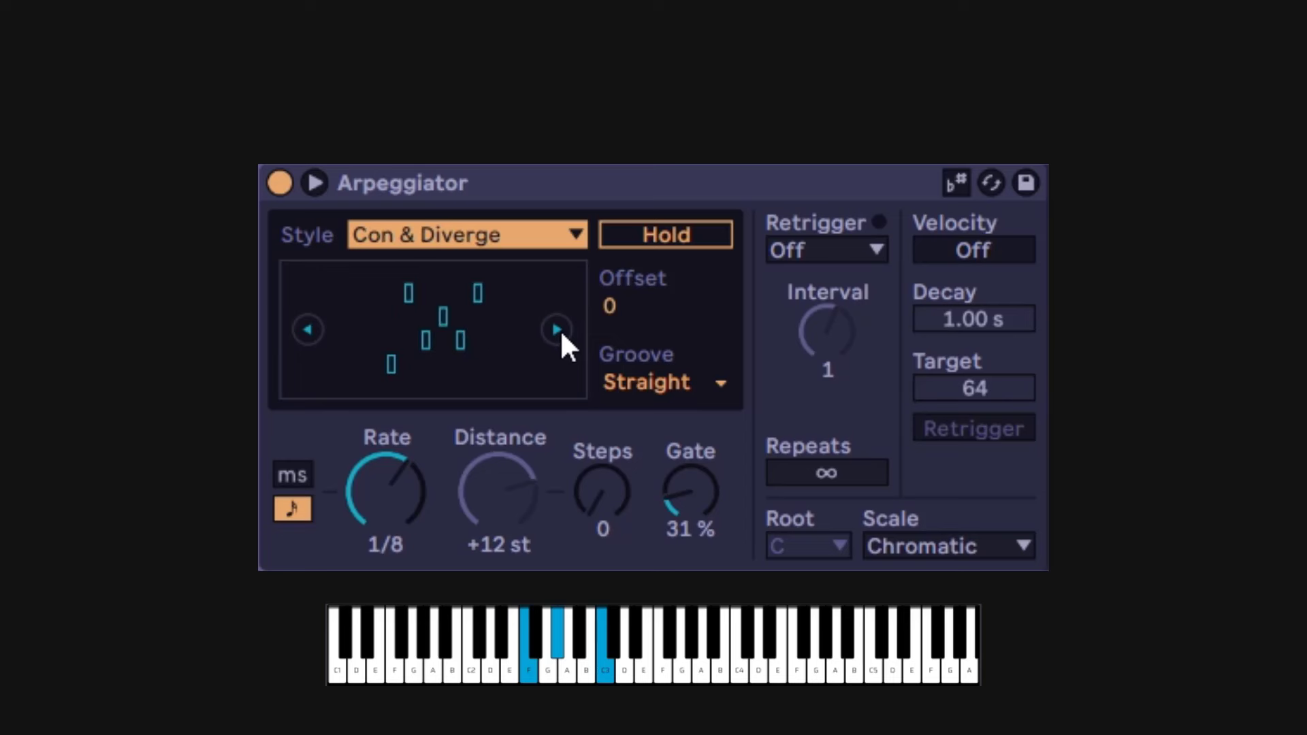
pyautogui.click(557, 330)
pyautogui.click(557, 330)
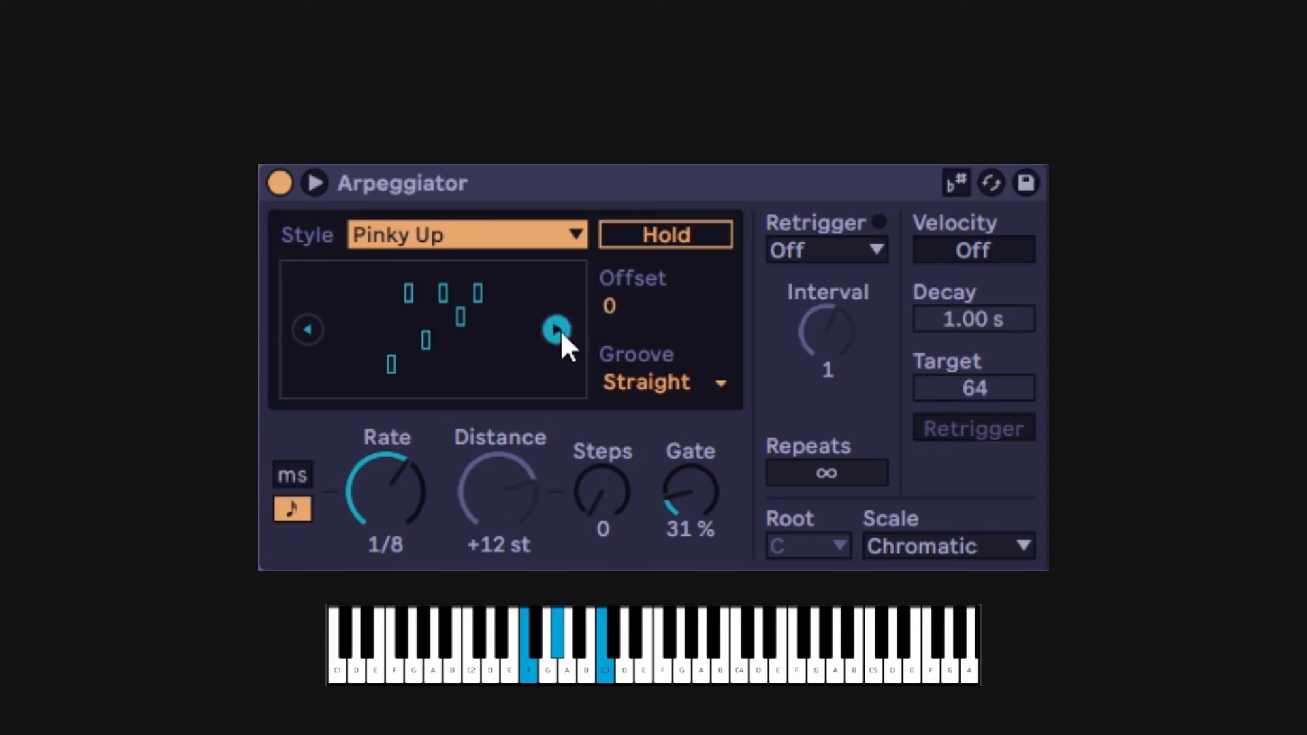
pyautogui.click(557, 329)
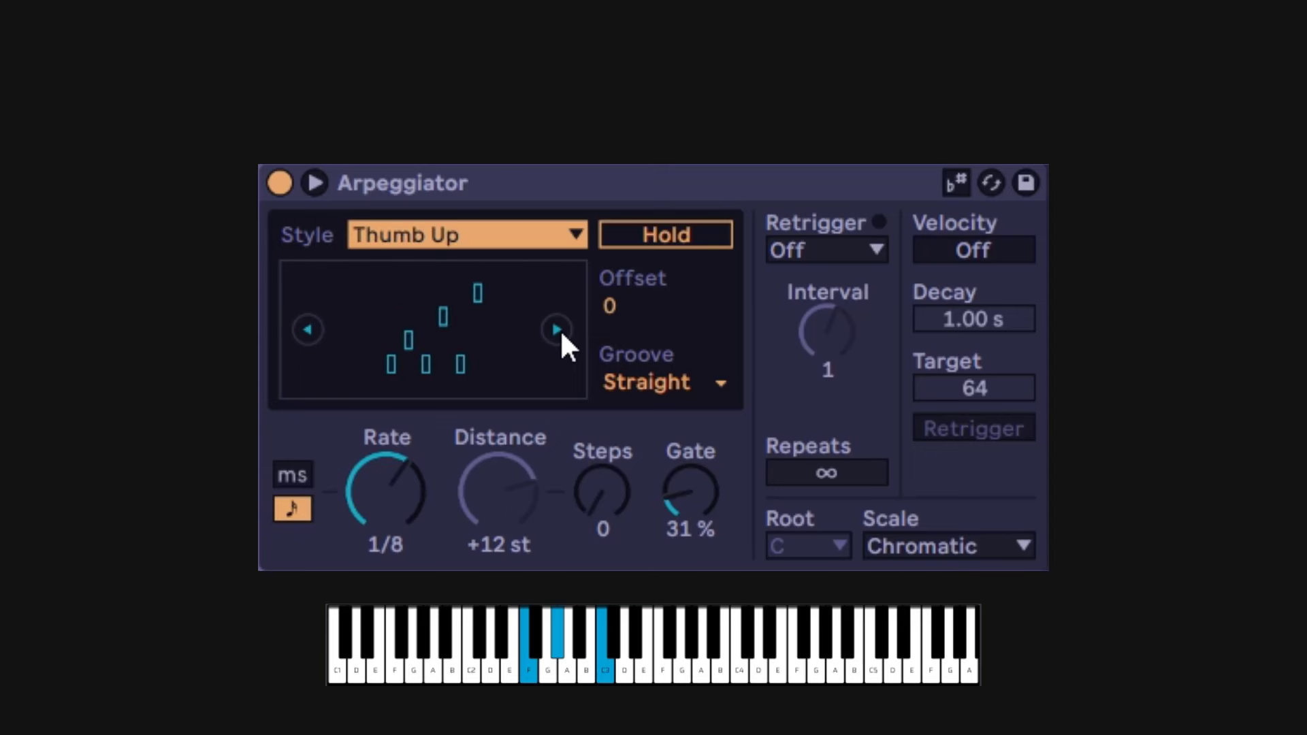
pyautogui.click(557, 330)
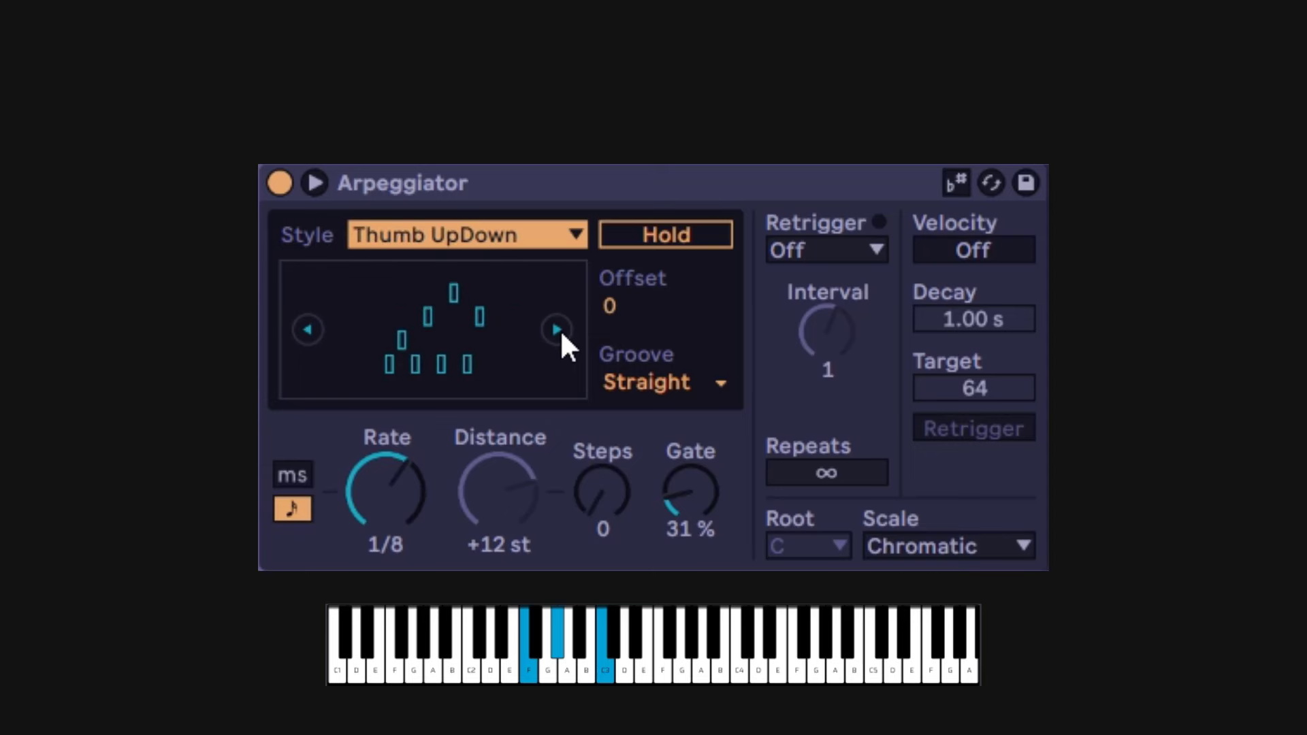
# Audition the remaining styles in order: Play Order, Chord Trigger, Random, Random Other and Random Once.
pyautogui.click(557, 329)
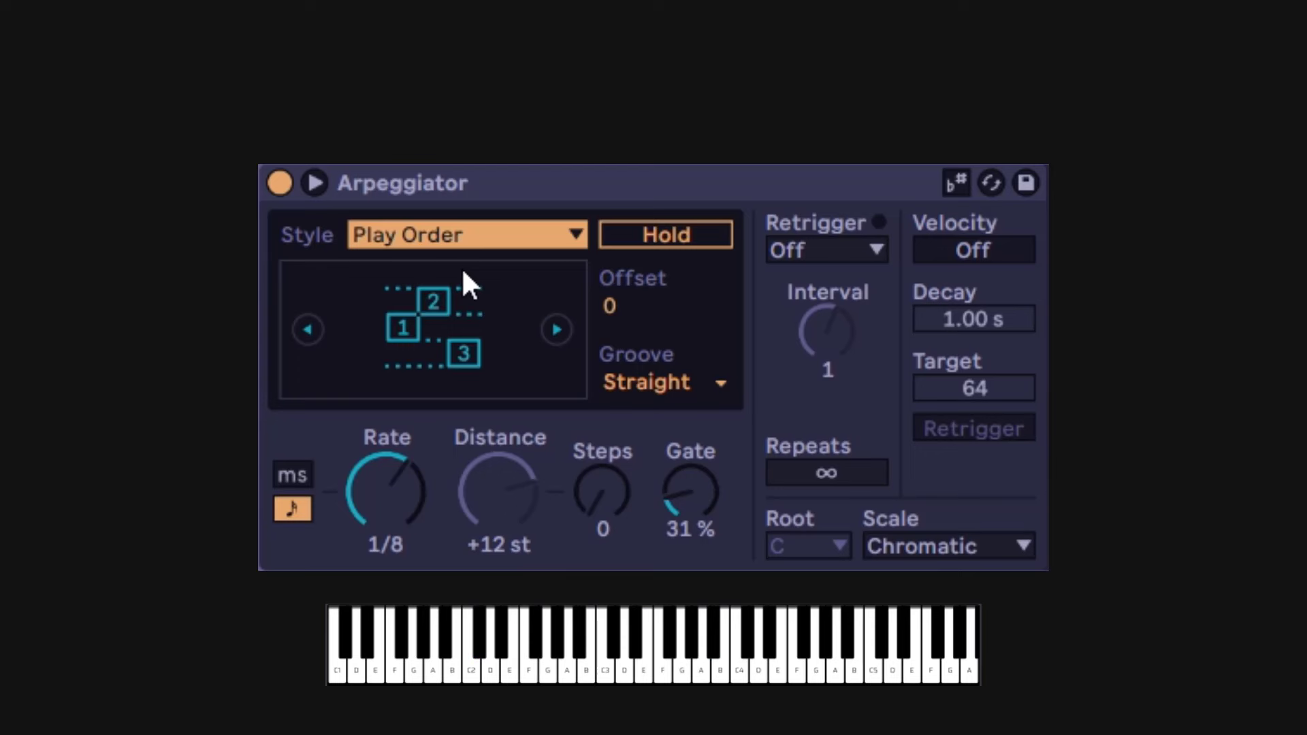
pyautogui.click(552, 333)
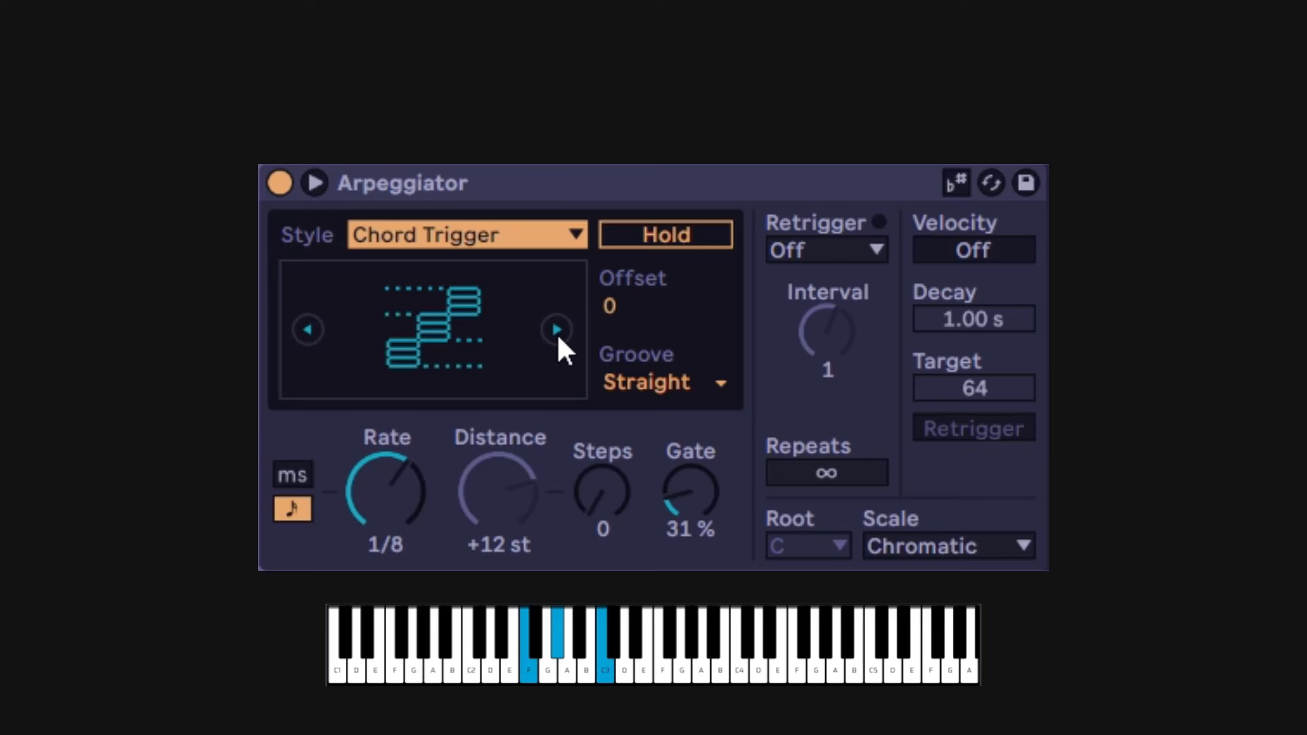
pyautogui.click(557, 330)
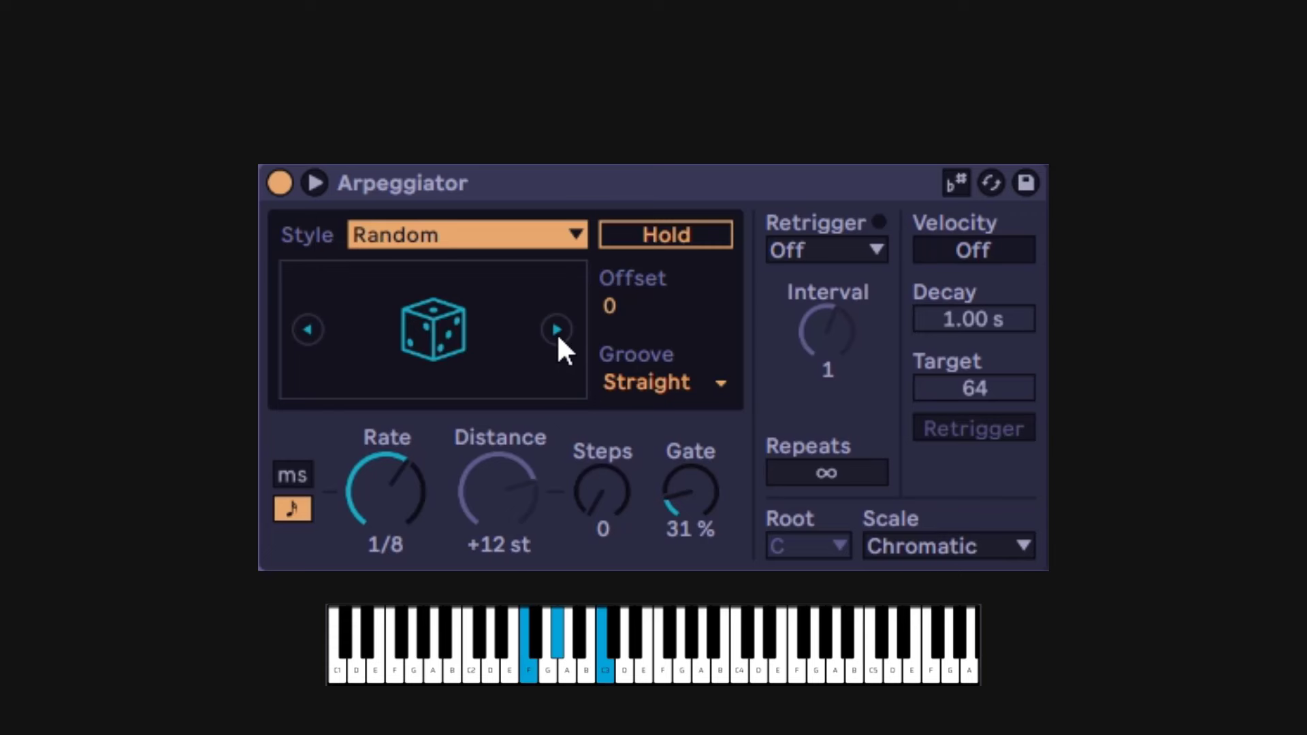
pyautogui.click(557, 331)
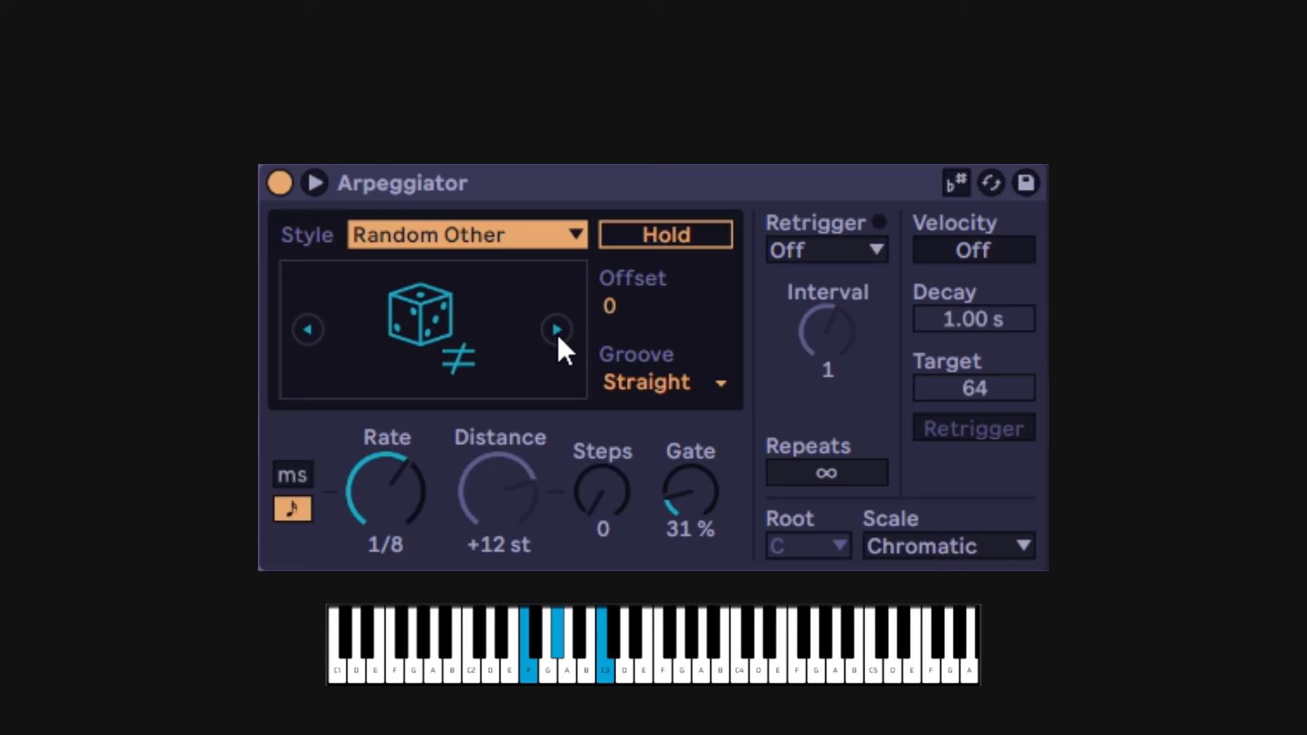
pyautogui.click(557, 330)
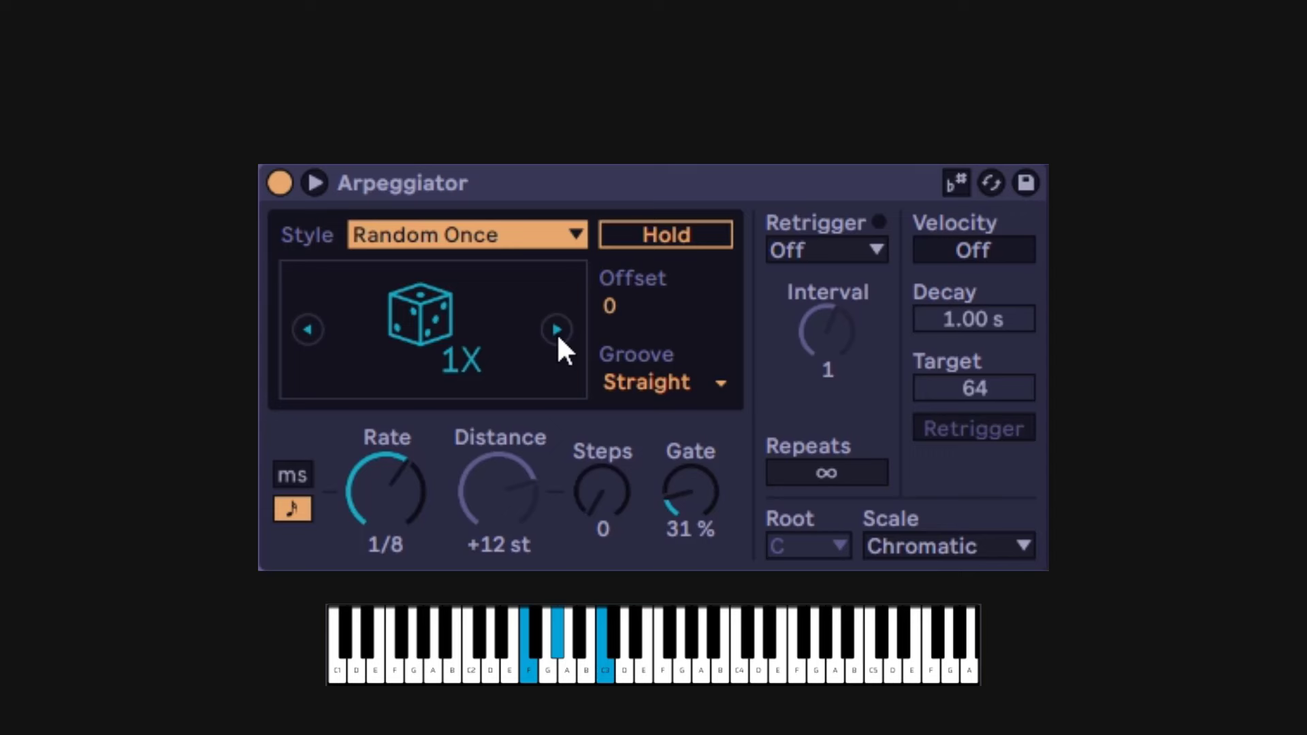
# Step back through all the arpeggio styles and return the Style to Up.
pyautogui.click(307, 329)
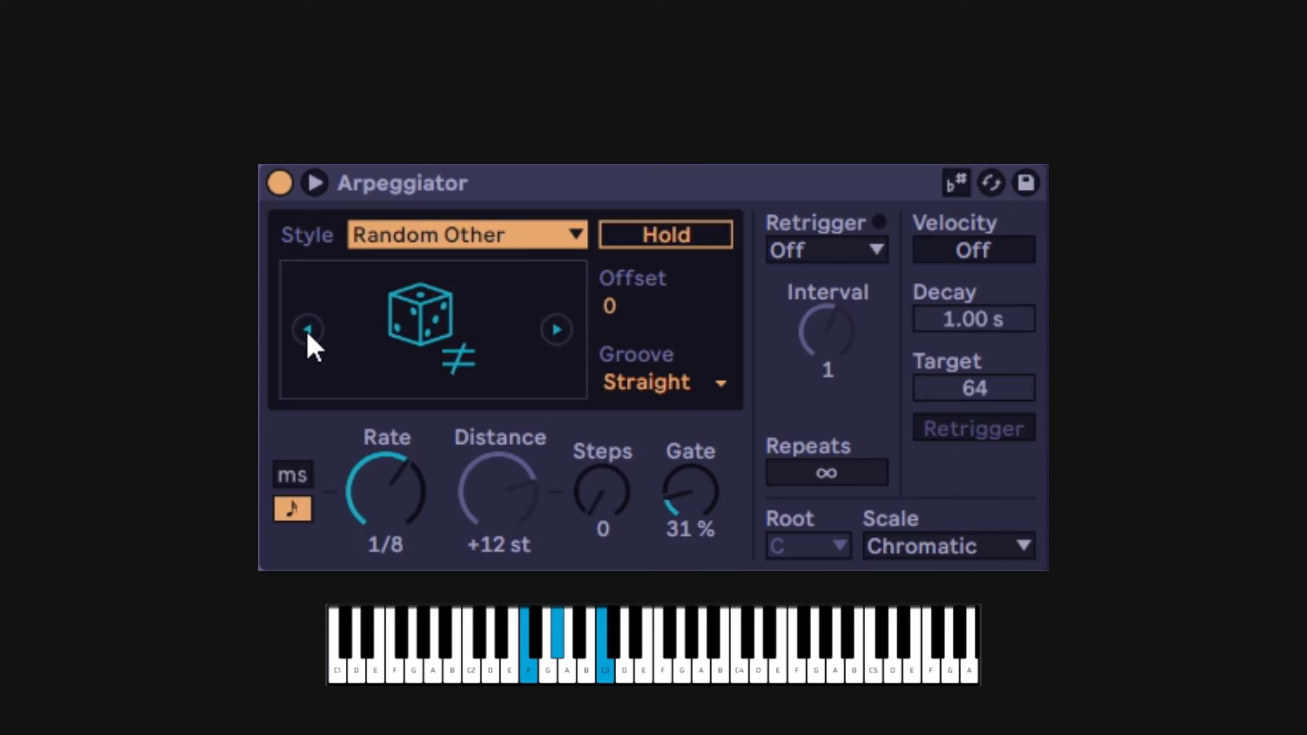
pyautogui.click(307, 330)
pyautogui.click(307, 330)
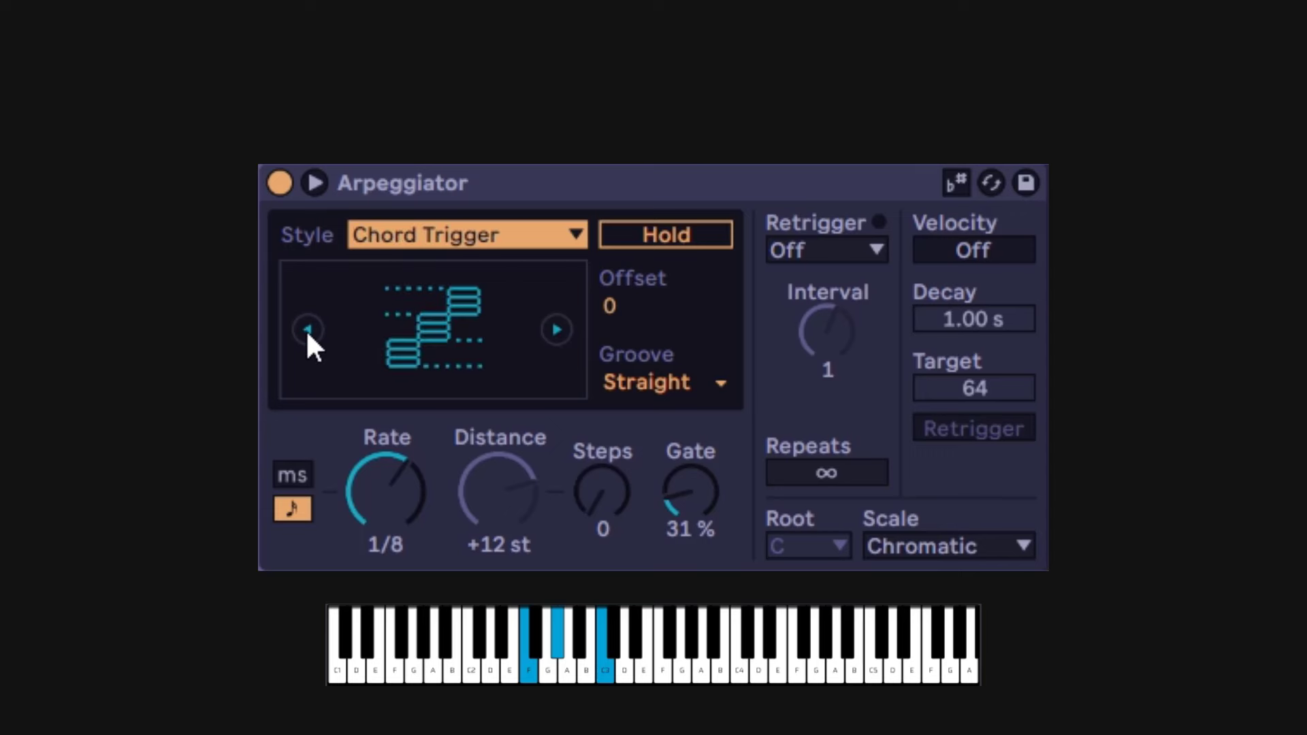
pyautogui.click(307, 330)
pyautogui.click(307, 329)
pyautogui.click(307, 329)
pyautogui.click(307, 329)
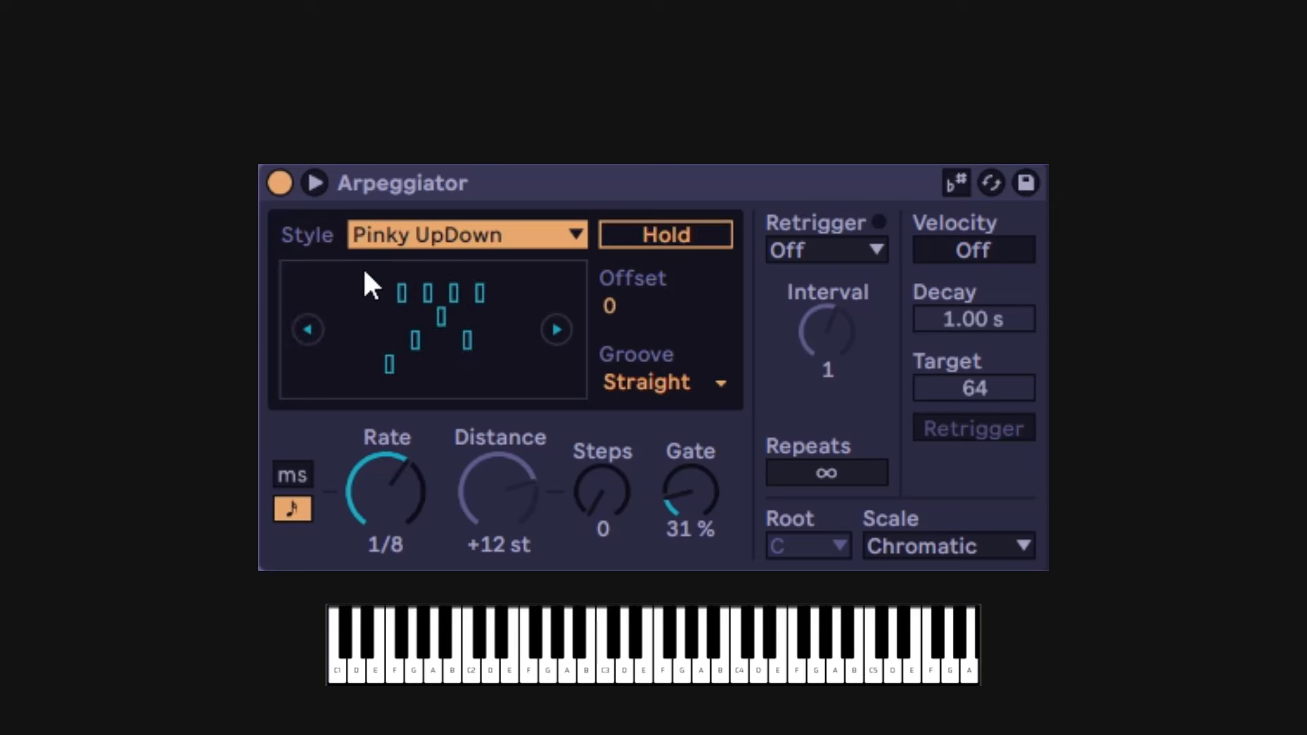
pyautogui.doubleClick(307, 331)
pyautogui.click(307, 331)
pyautogui.click(307, 331)
pyautogui.click(307, 331)
pyautogui.click(307, 331)
pyautogui.click(308, 331)
pyautogui.click(307, 331)
pyautogui.click(307, 331)
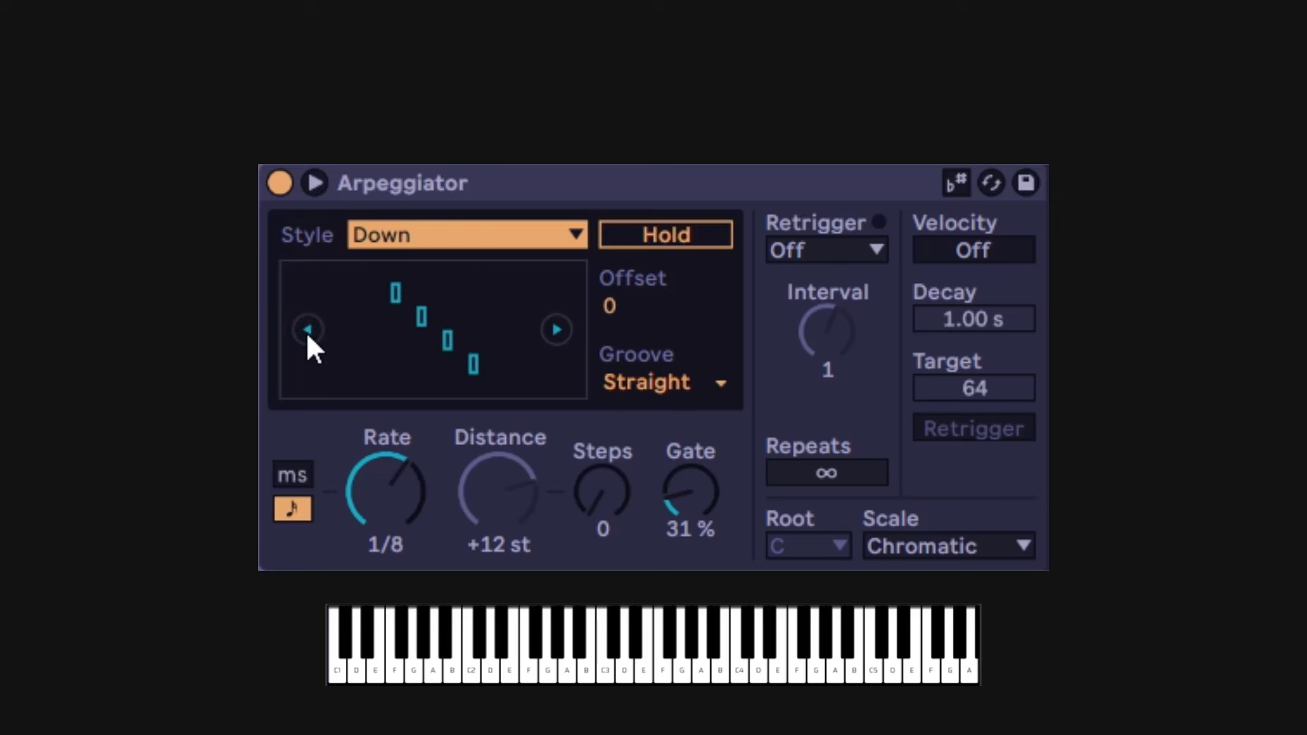
pyautogui.click(308, 331)
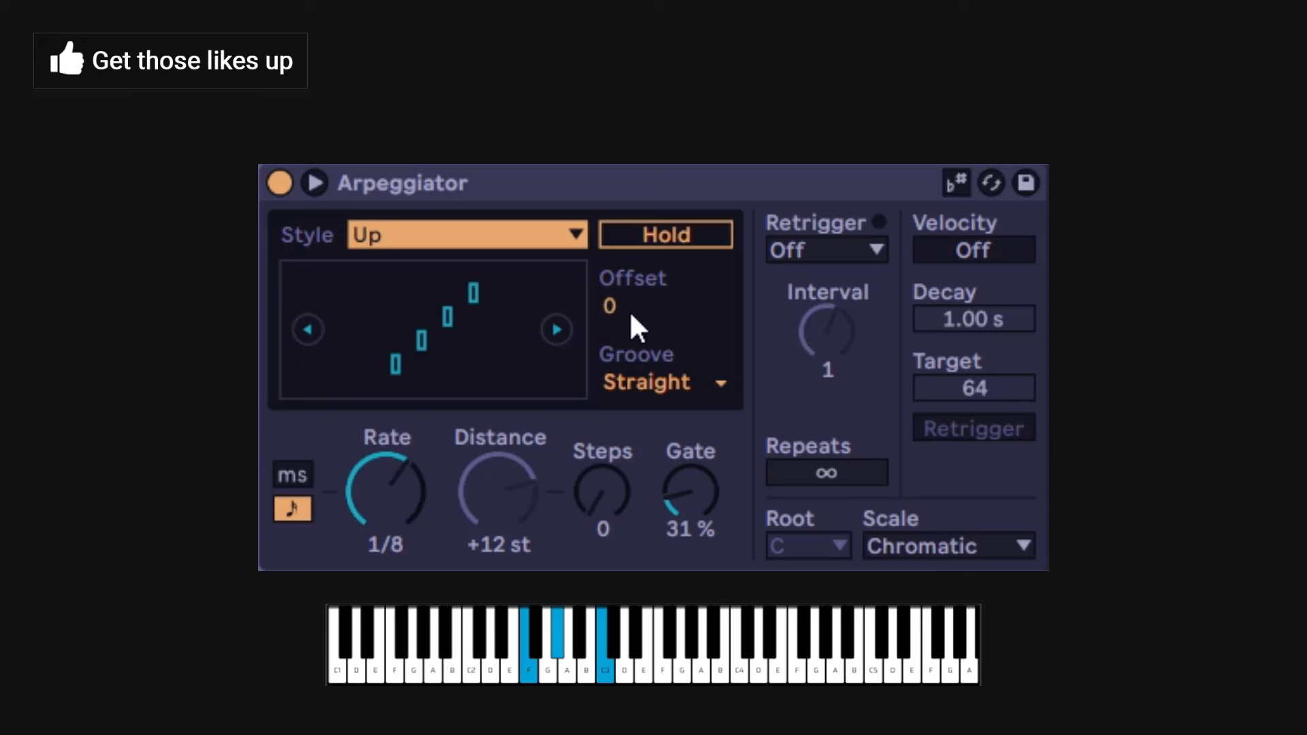
# Raise the Offset one step at a time, past 4, to audition the shifted arpeggio.
pyautogui.moveTo(631, 315)
pyautogui.mouseDown()
pyautogui.moveTo(631, 293)
pyautogui.moveTo(631, 336)
pyautogui.mouseUp()
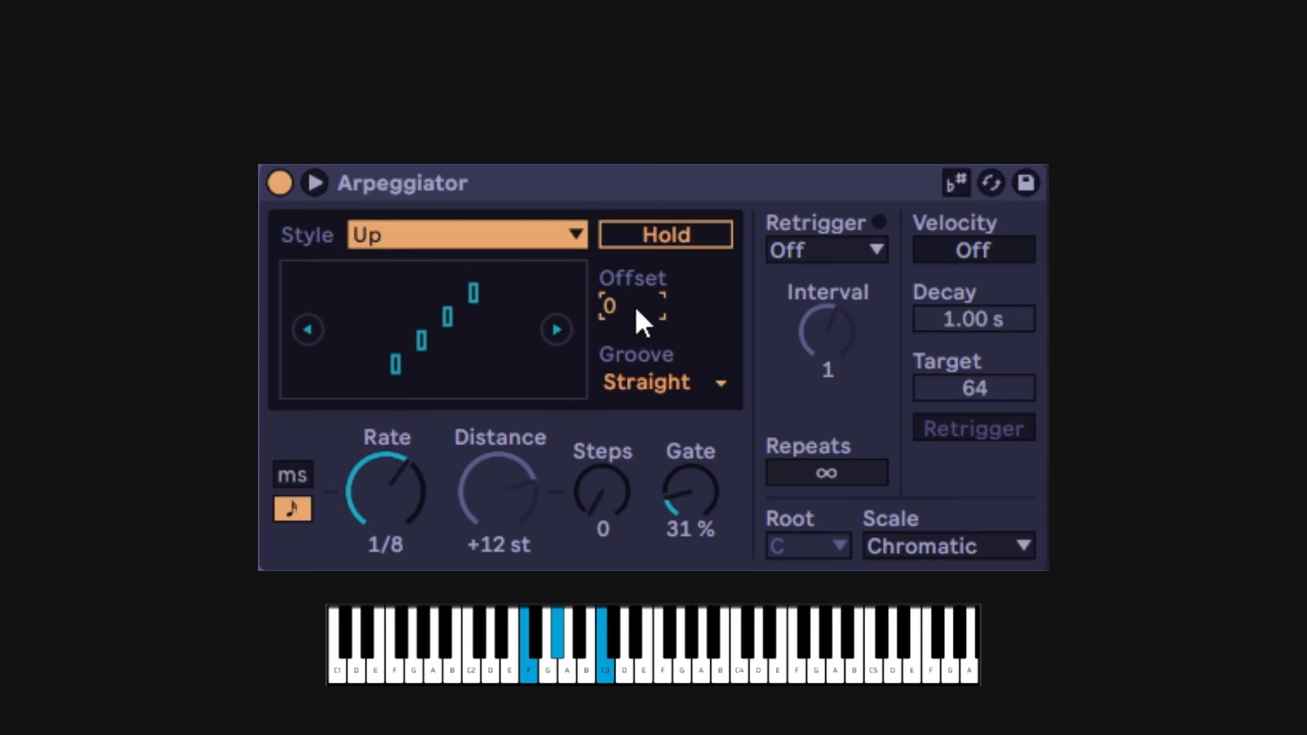
pyautogui.moveTo(636, 309); pyautogui.dragTo(636, 302)
pyautogui.press('Up')
pyautogui.moveTo(627, 301); pyautogui.dragTo(627, 293)
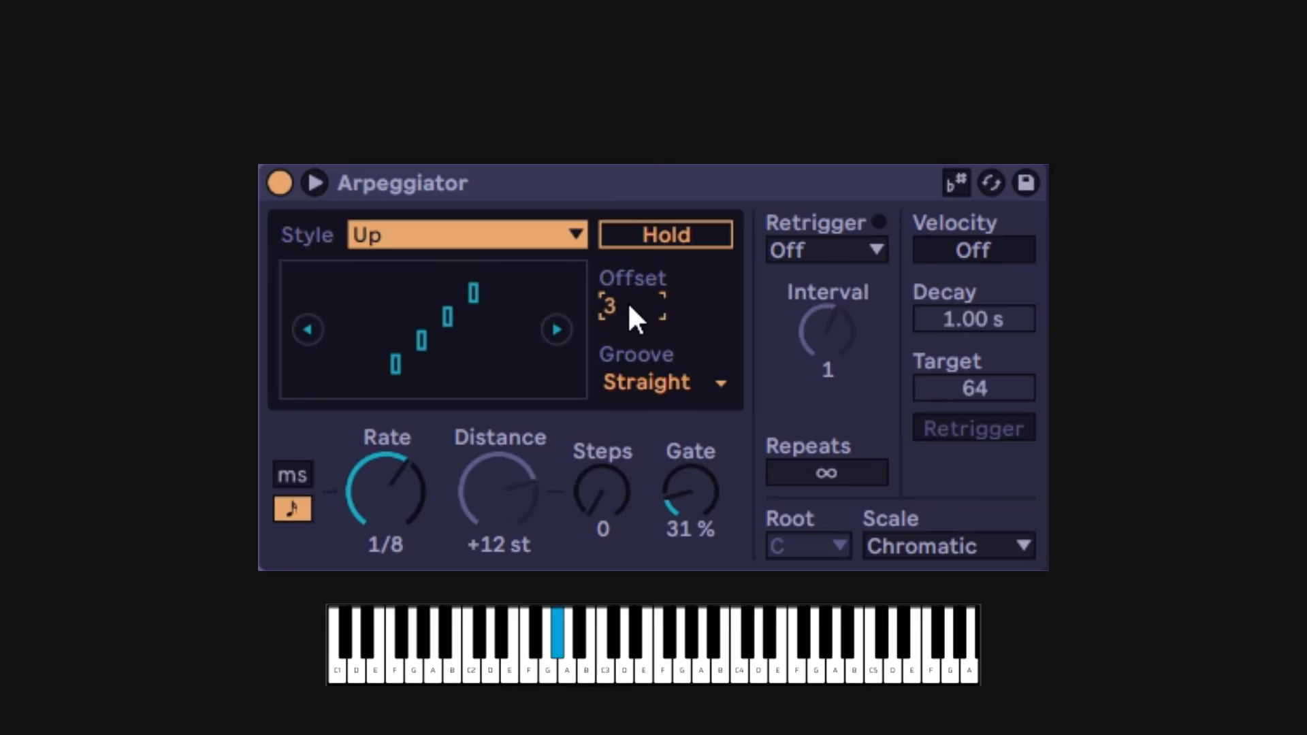
pyautogui.press('Up')
pyautogui.press('Up')
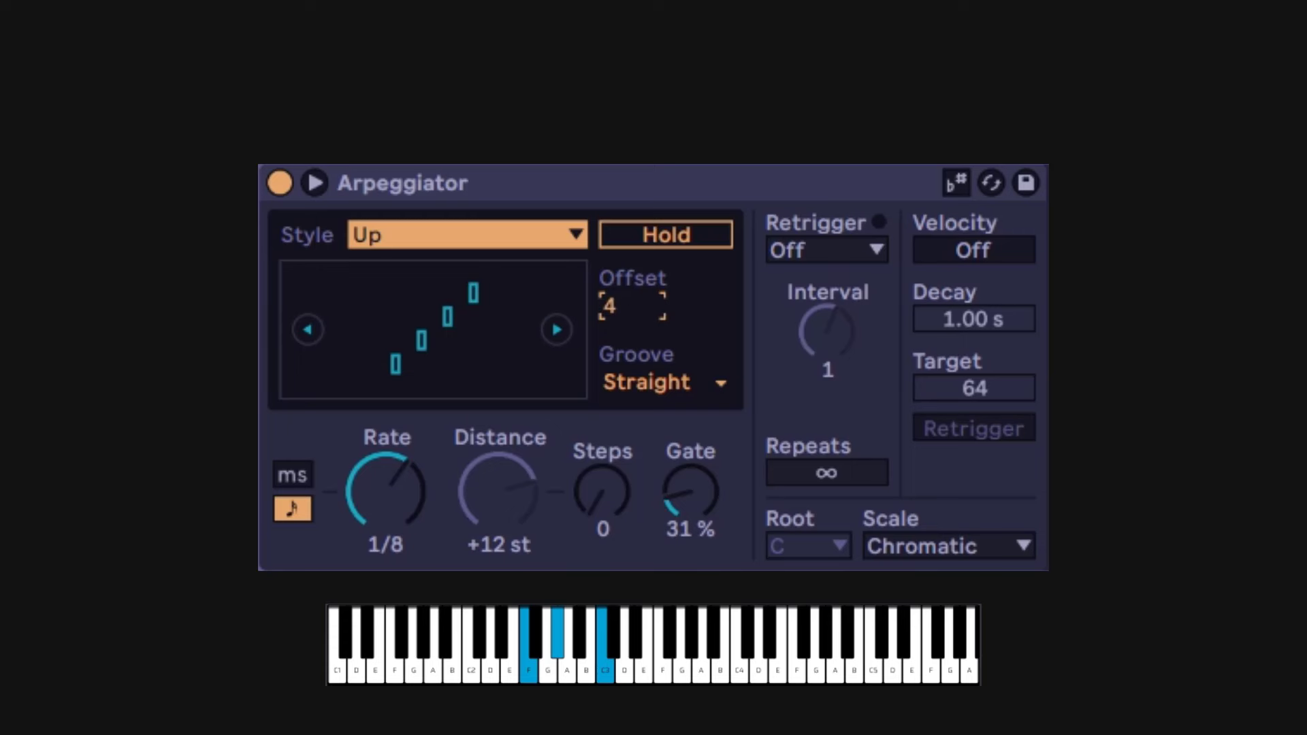
pyautogui.press('Up')
pyautogui.press('Up')
pyautogui.press('Up')
# Step the Offset back down to 0.
pyautogui.press('Down')
pyautogui.press('Down')
pyautogui.press('Down')
pyautogui.press('Down')
pyautogui.press('Down')
pyautogui.press('Down')
pyautogui.press('Down')
pyautogui.press('Down')
# Audition the grooves Swing 8, Swing 16 and Swing 32 in order, and return the Groove to Straight.
pyautogui.click(636, 349)
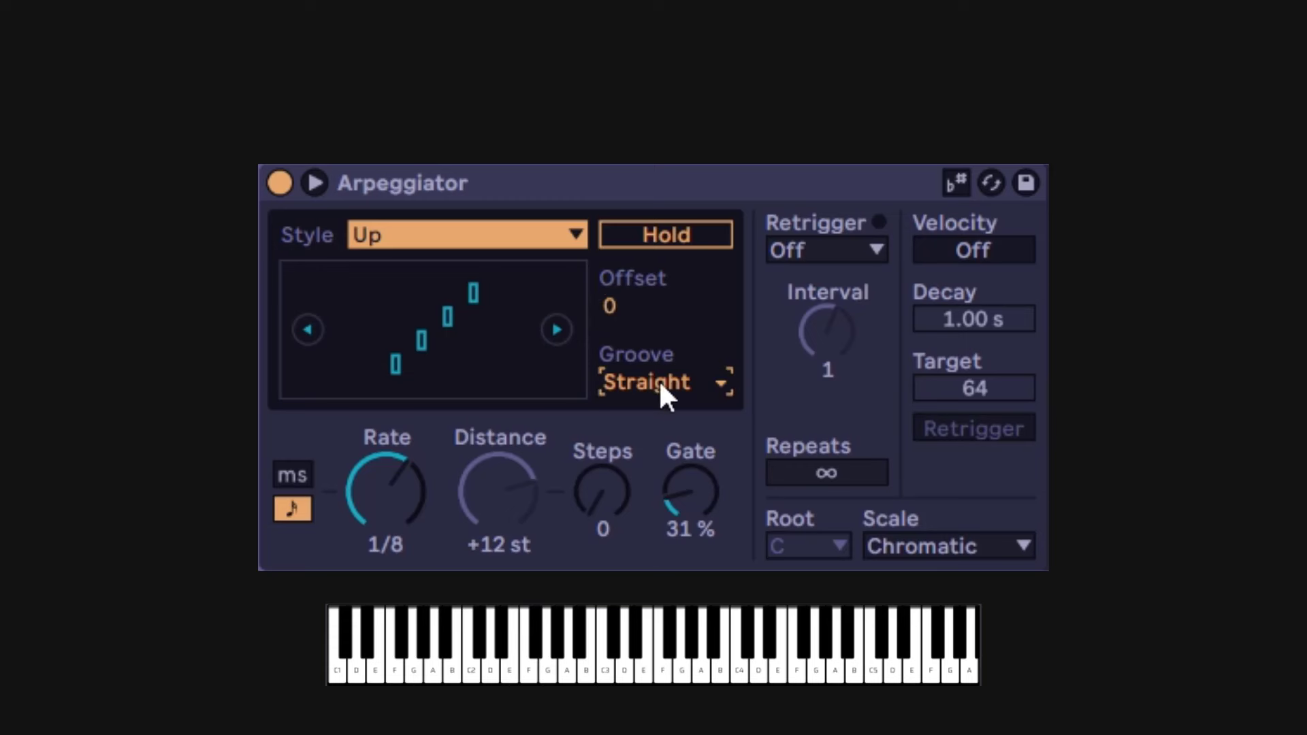
pyautogui.click(709, 393)
pyautogui.click(676, 447)
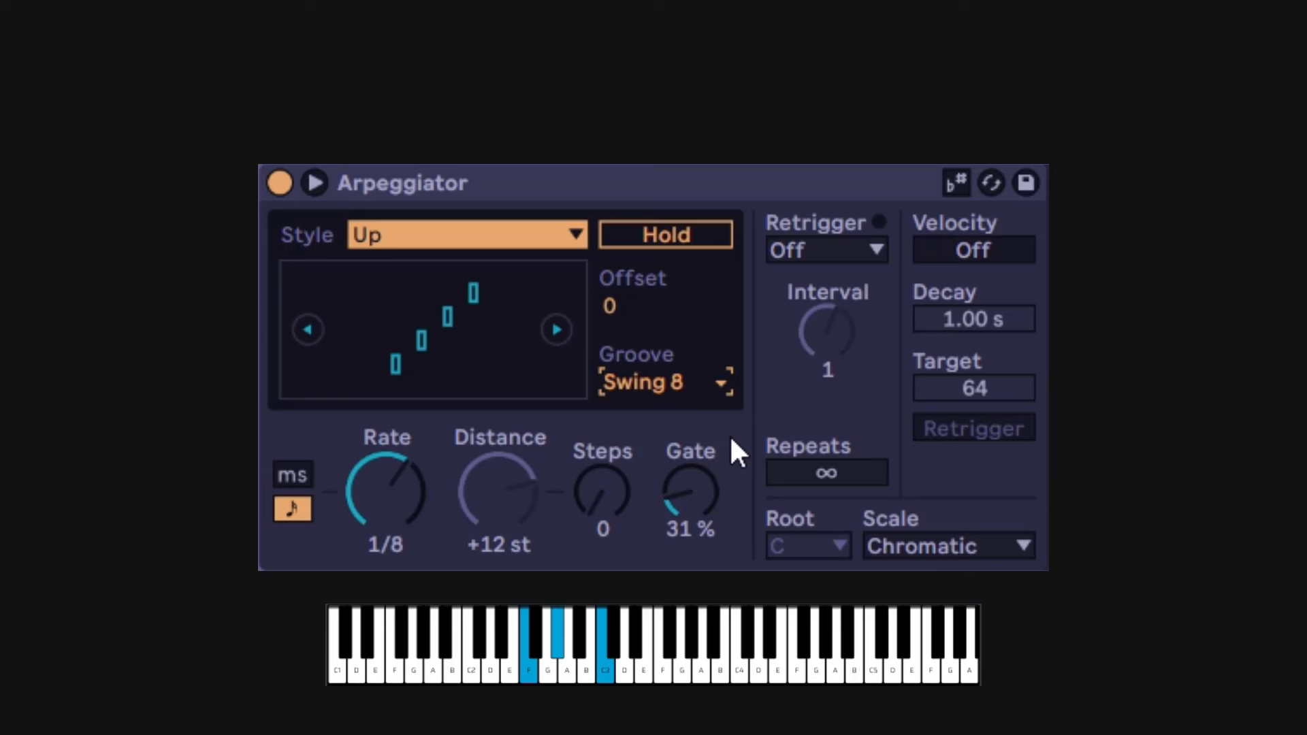
pyautogui.click(694, 388)
pyautogui.click(701, 480)
pyautogui.click(661, 386)
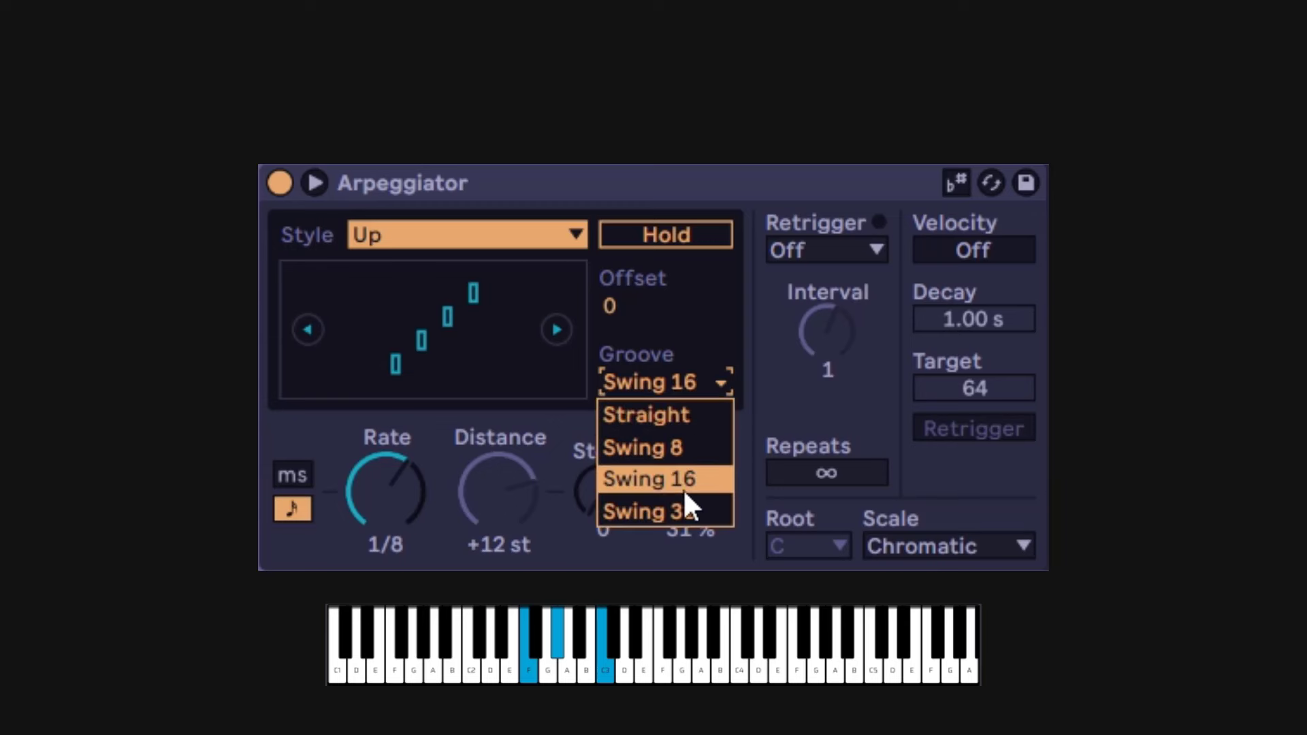
pyautogui.click(688, 514)
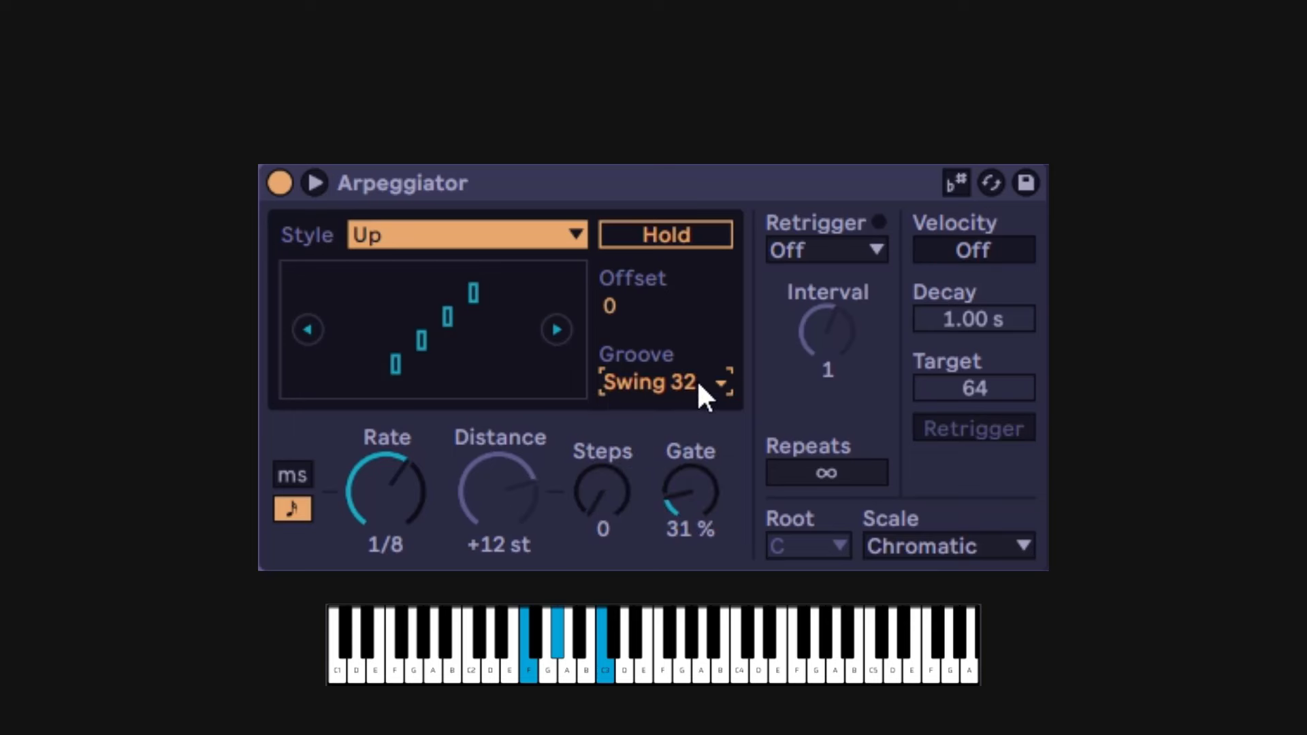
pyautogui.click(699, 384)
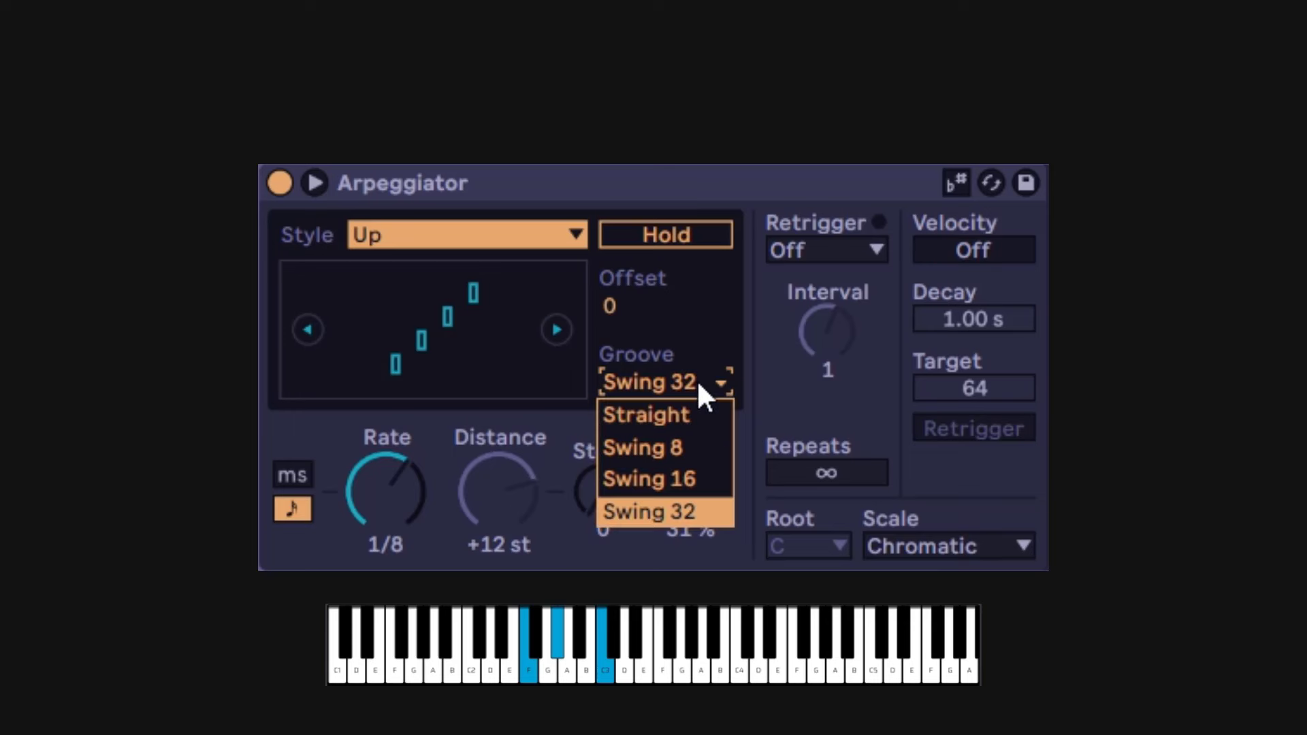
pyautogui.click(690, 416)
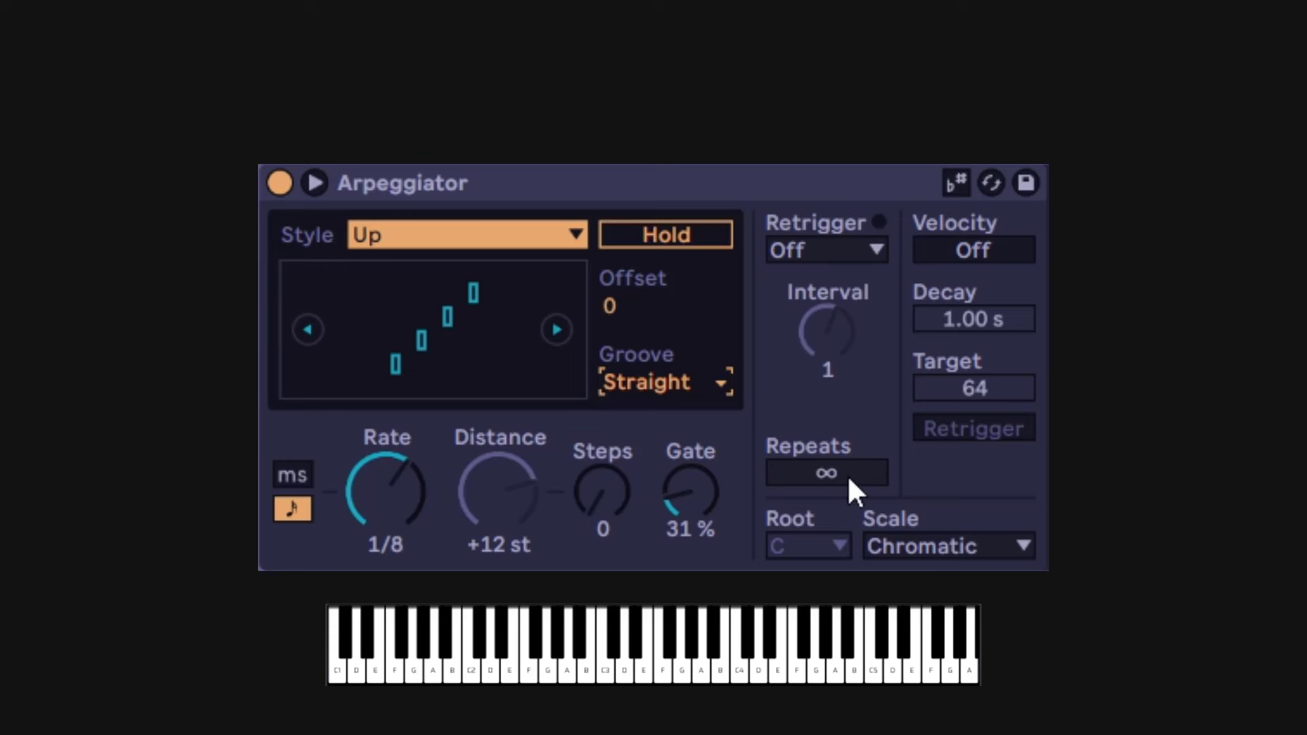
# Set Repeats to 2 to audition a limited arpeggio, and reset it to infinite.
pyautogui.moveTo(847, 475); pyautogui.dragTo(847, 458)
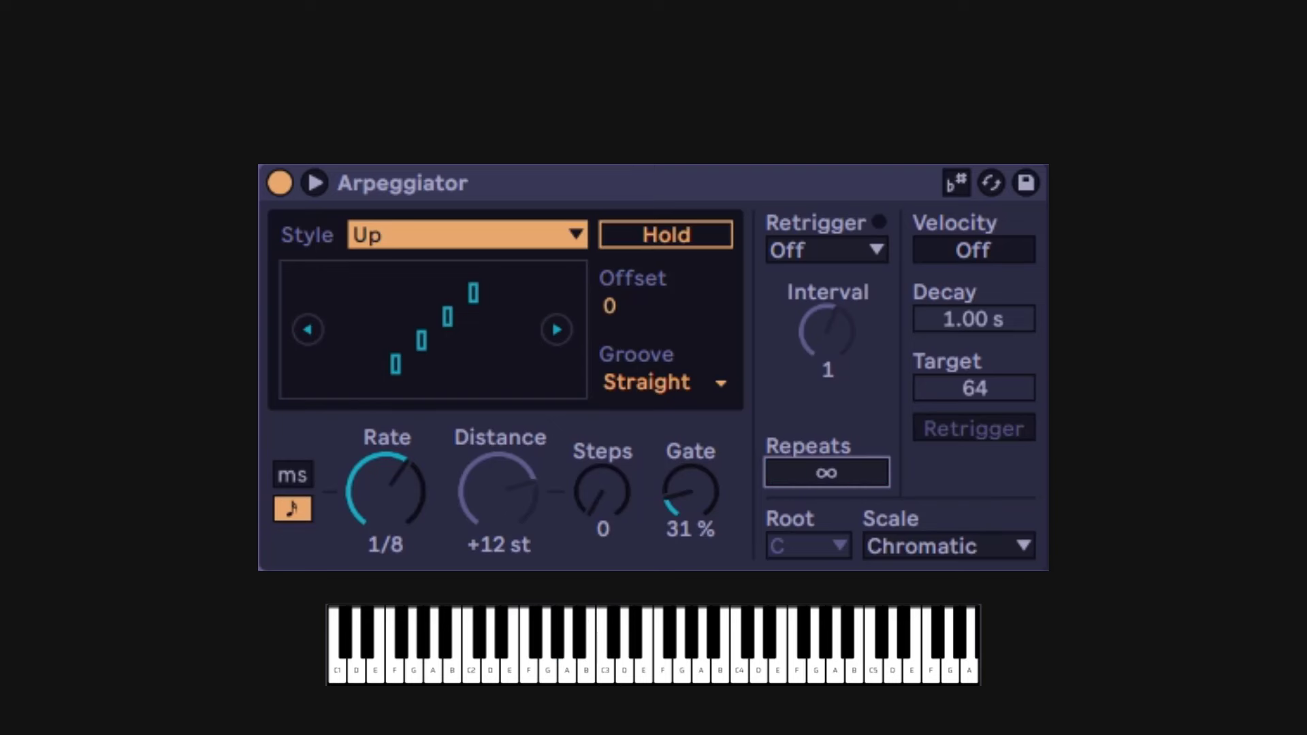
pyautogui.moveTo(857, 471); pyautogui.dragTo(858, 466)
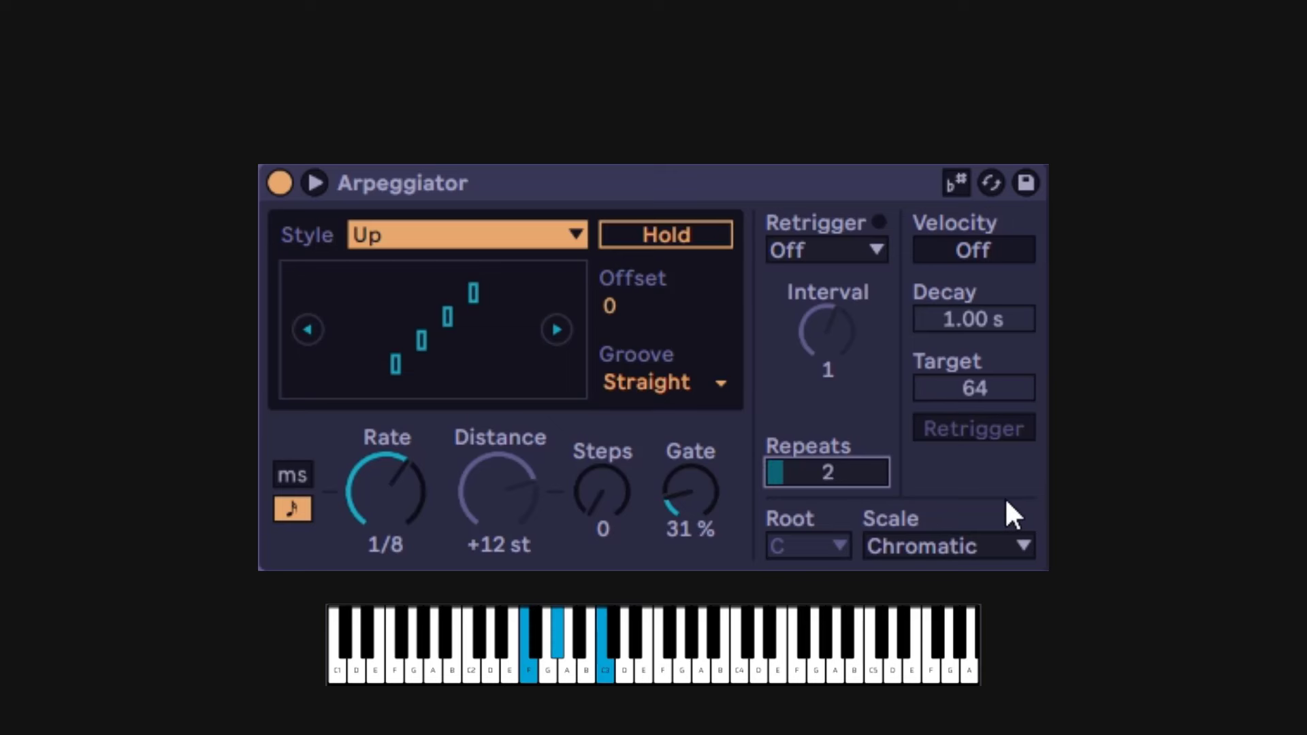
pyautogui.press('Delete')
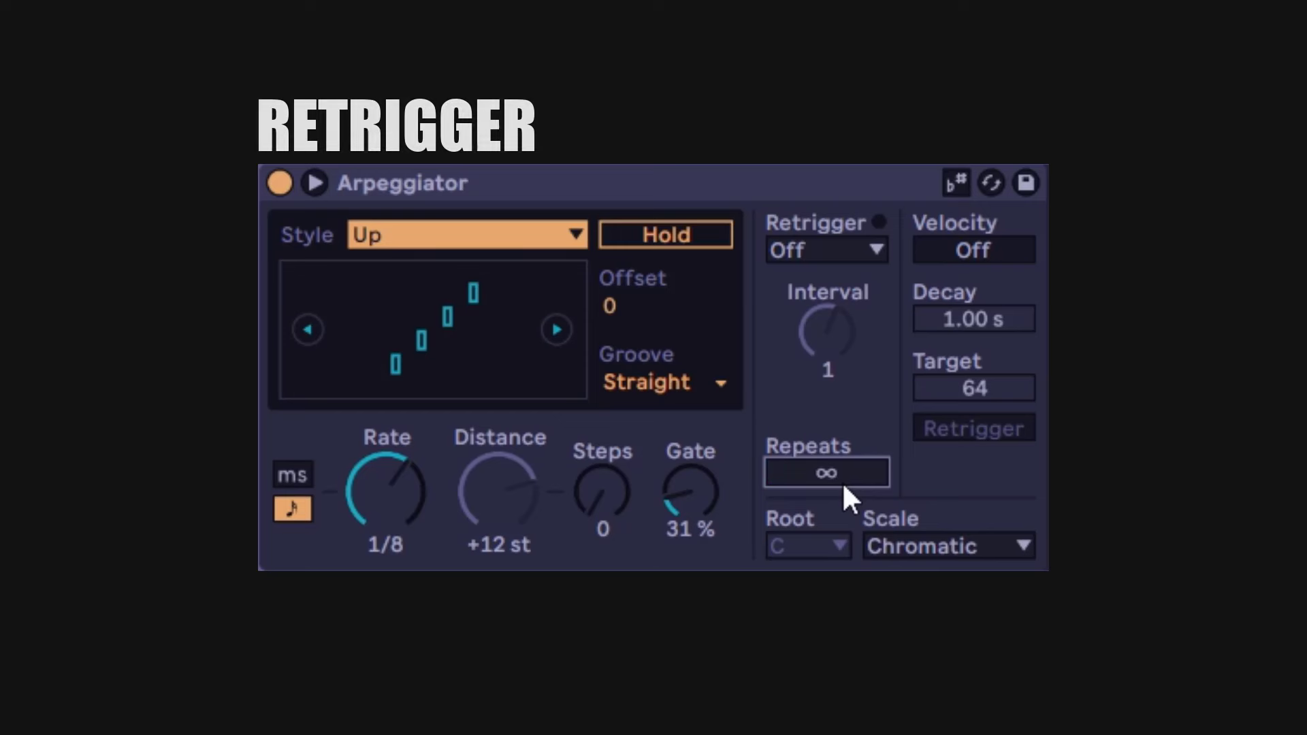
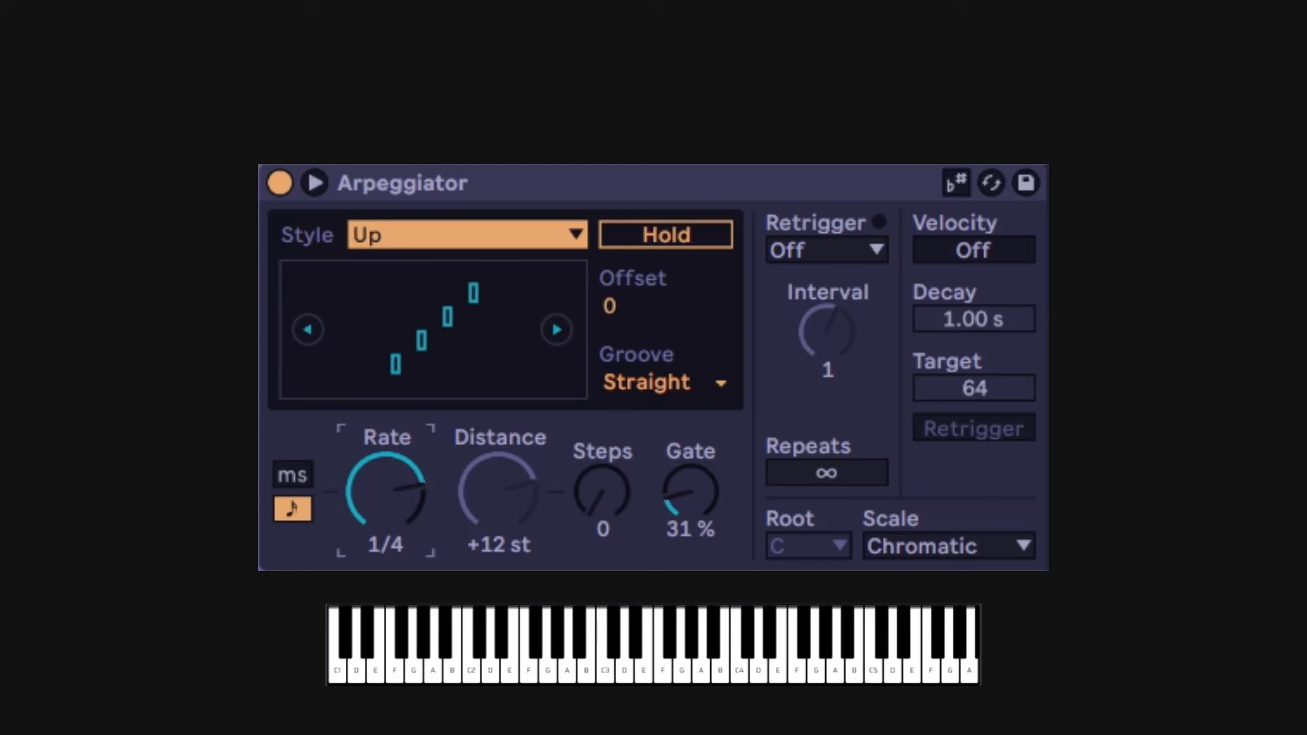
# Set the Retrigger mode to Note, and switch it over to Beat.
pyautogui.click(847, 251)
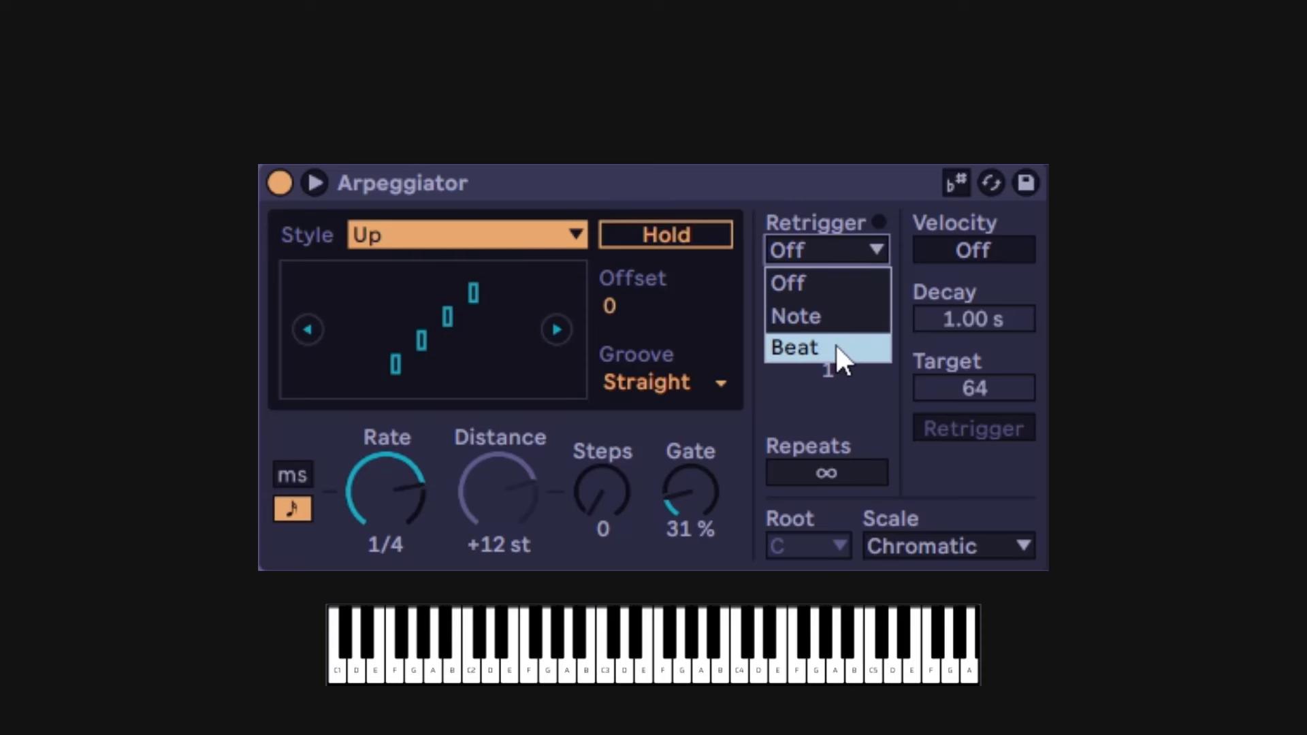
pyautogui.click(798, 316)
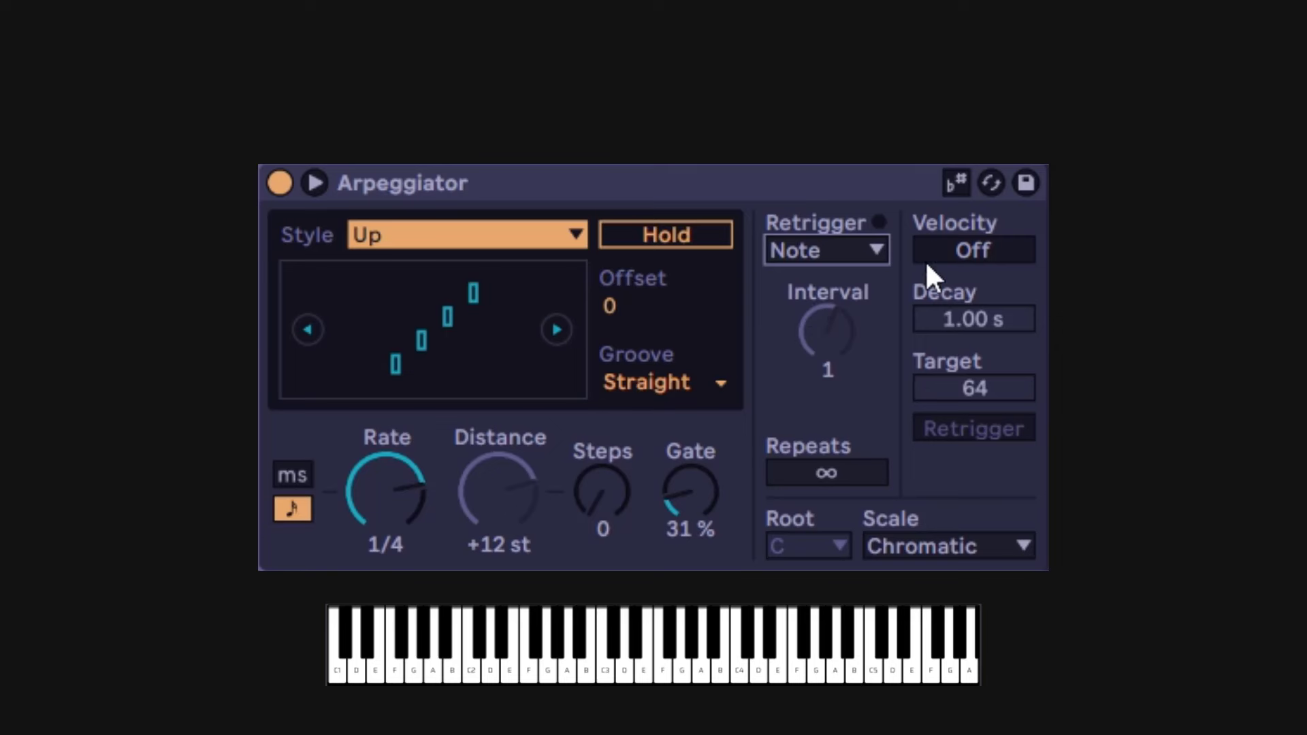
pyautogui.click(864, 251)
pyautogui.click(832, 348)
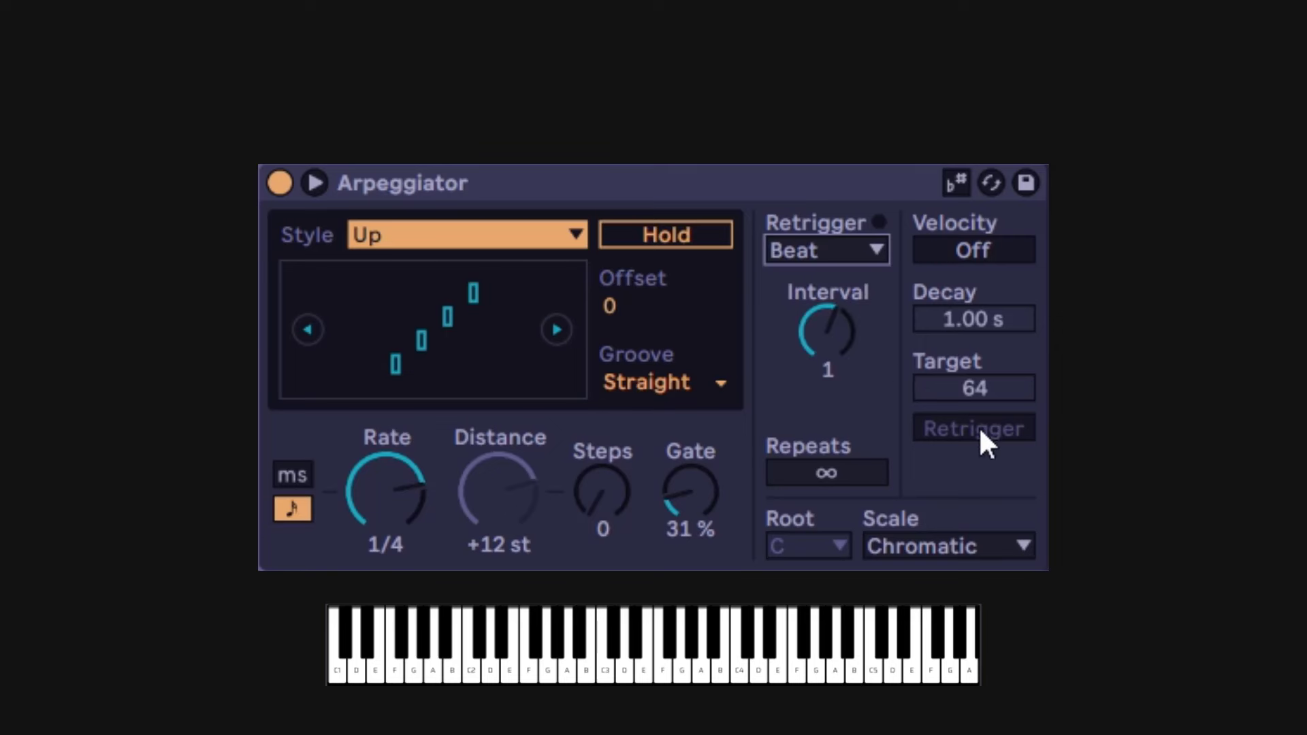
# Turn on Hold and set the retrigger Interval to 3/4.
pyautogui.click(704, 231)
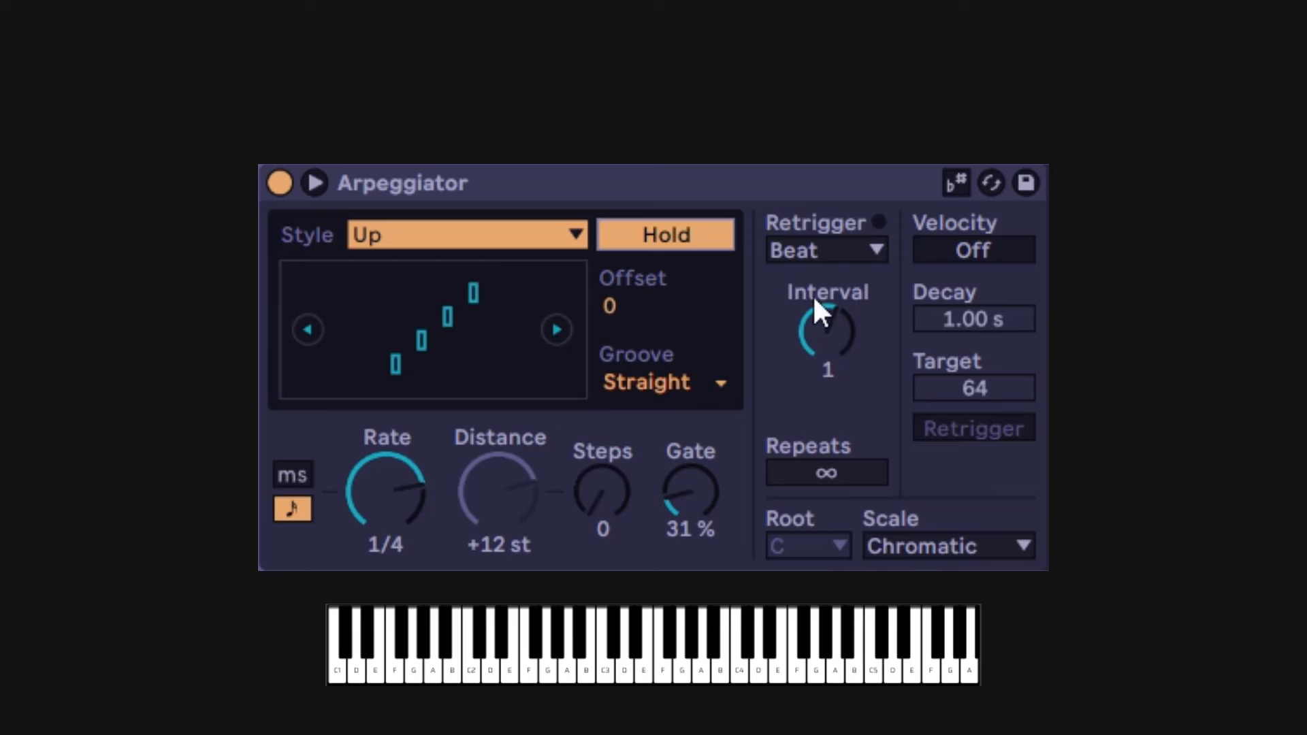
pyautogui.moveTo(829, 330)
pyautogui.mouseDown()
pyautogui.moveTo(829, 279)
pyautogui.moveTo(834, 325)
pyautogui.mouseUp()
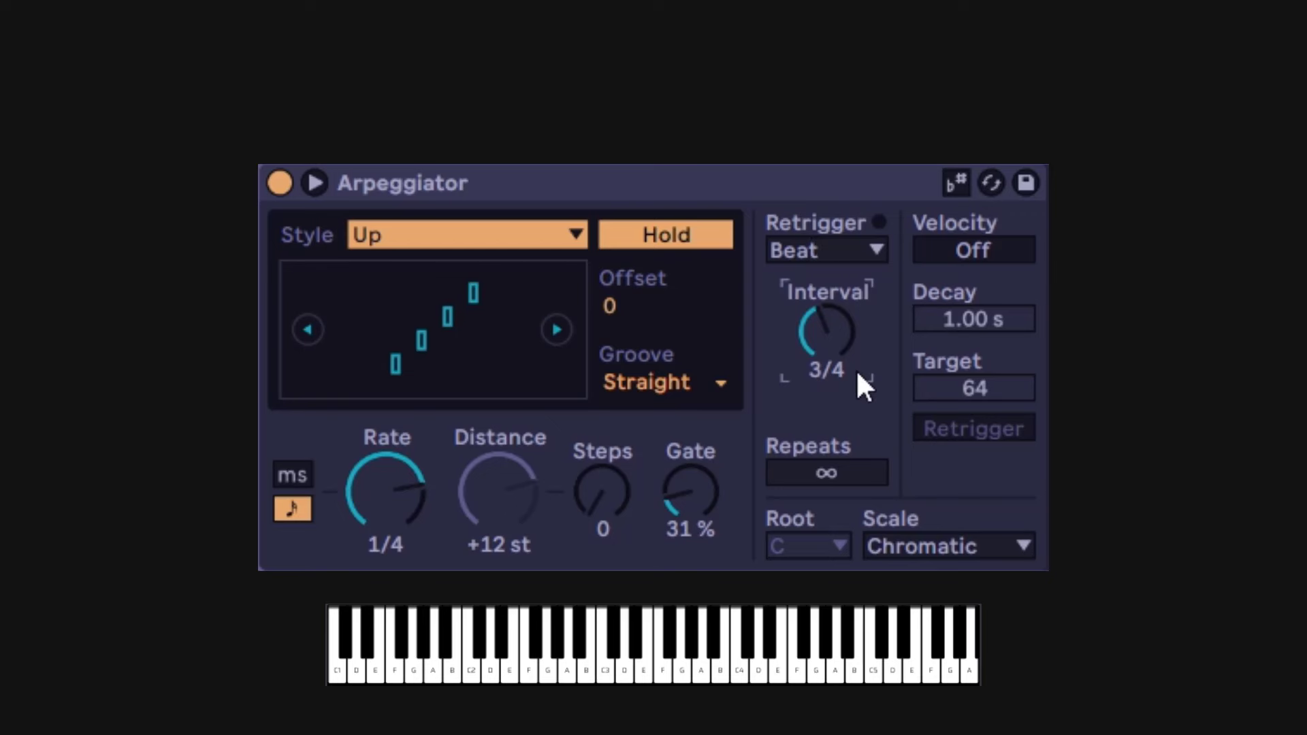
# Set Retrigger to Off and turn off Hold.
pyautogui.click(821, 259)
pyautogui.click(856, 279)
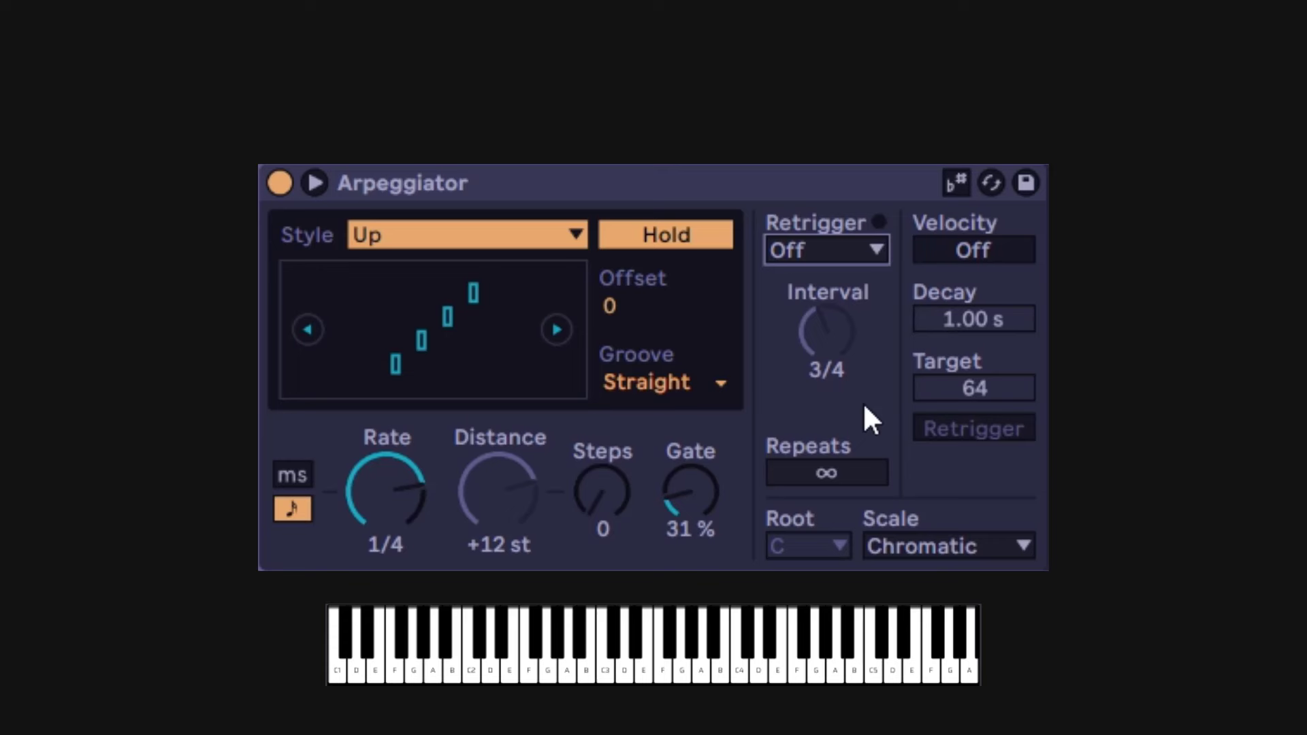
pyautogui.click(674, 236)
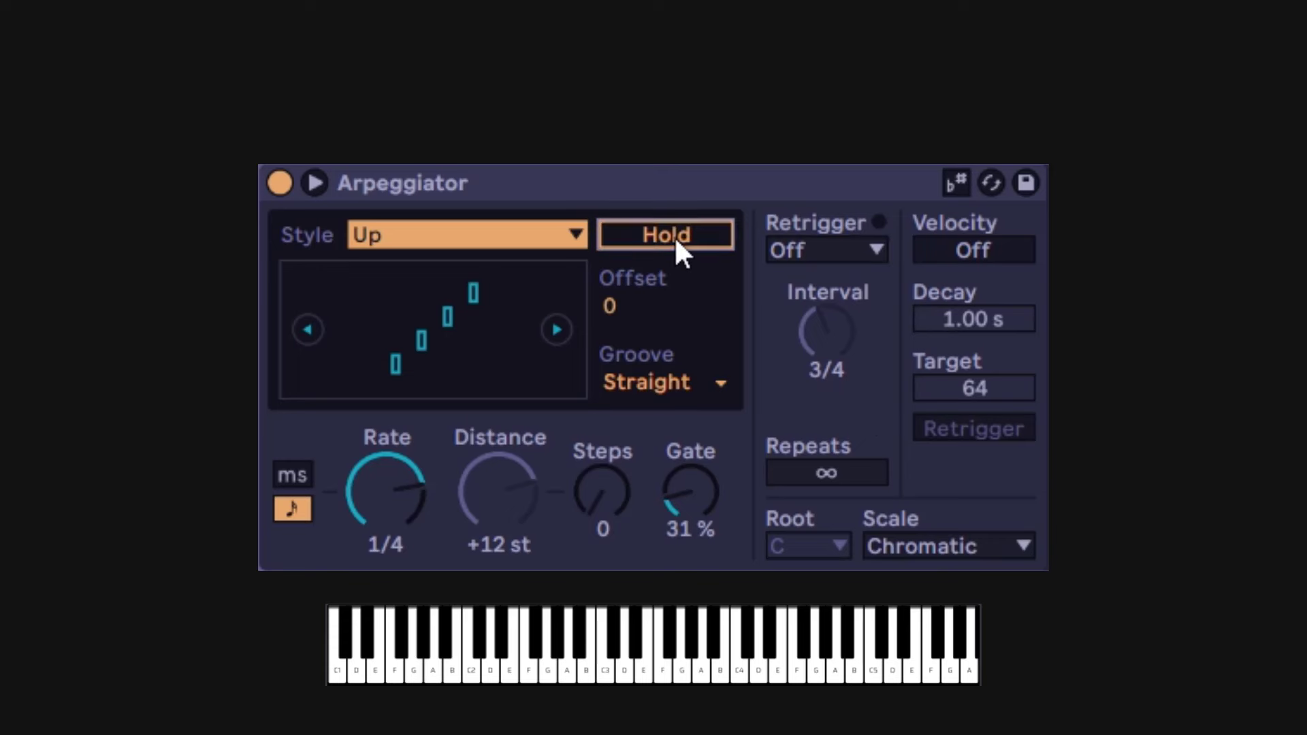
# Move the retrigger Interval between 1/2 and 1, and leave it at 1/2.
pyautogui.moveTo(826, 332)
pyautogui.mouseDown()
pyautogui.moveTo(826, 315)
pyautogui.moveTo(825, 331)
pyautogui.mouseUp()
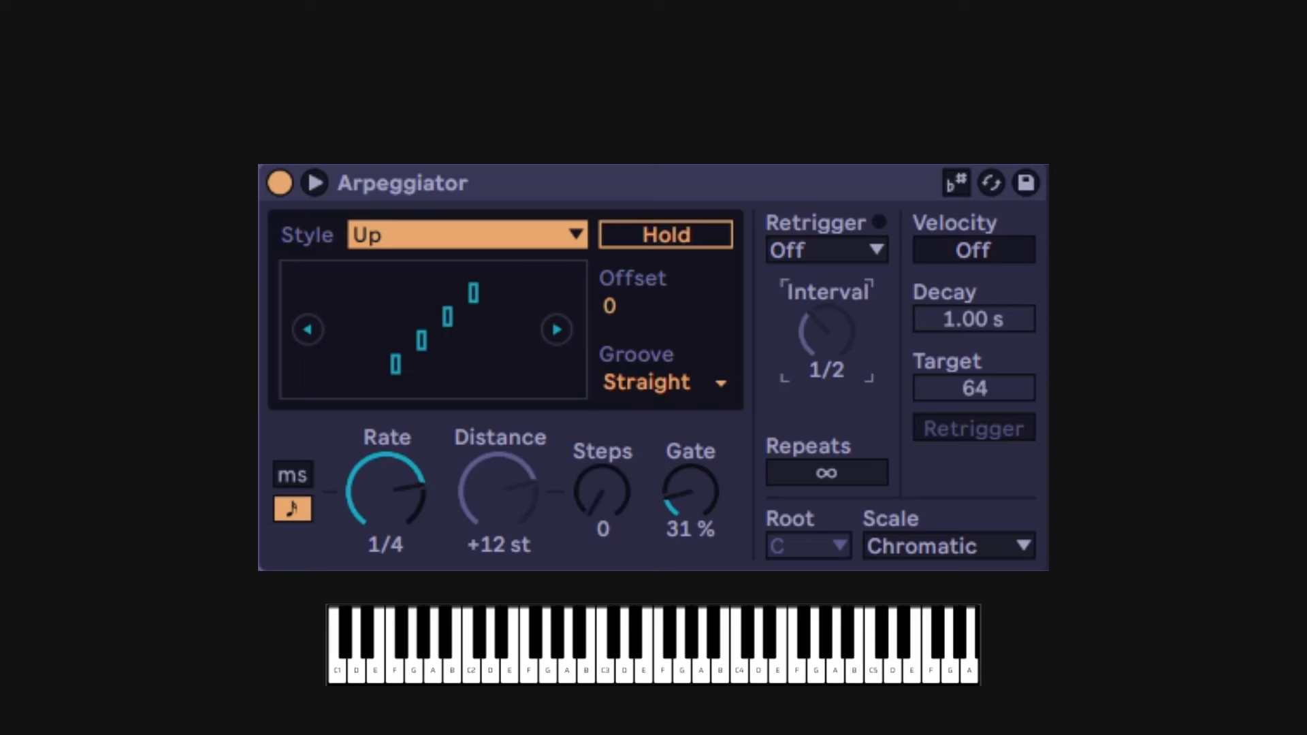
pyautogui.moveTo(826, 331); pyautogui.dragTo(826, 330)
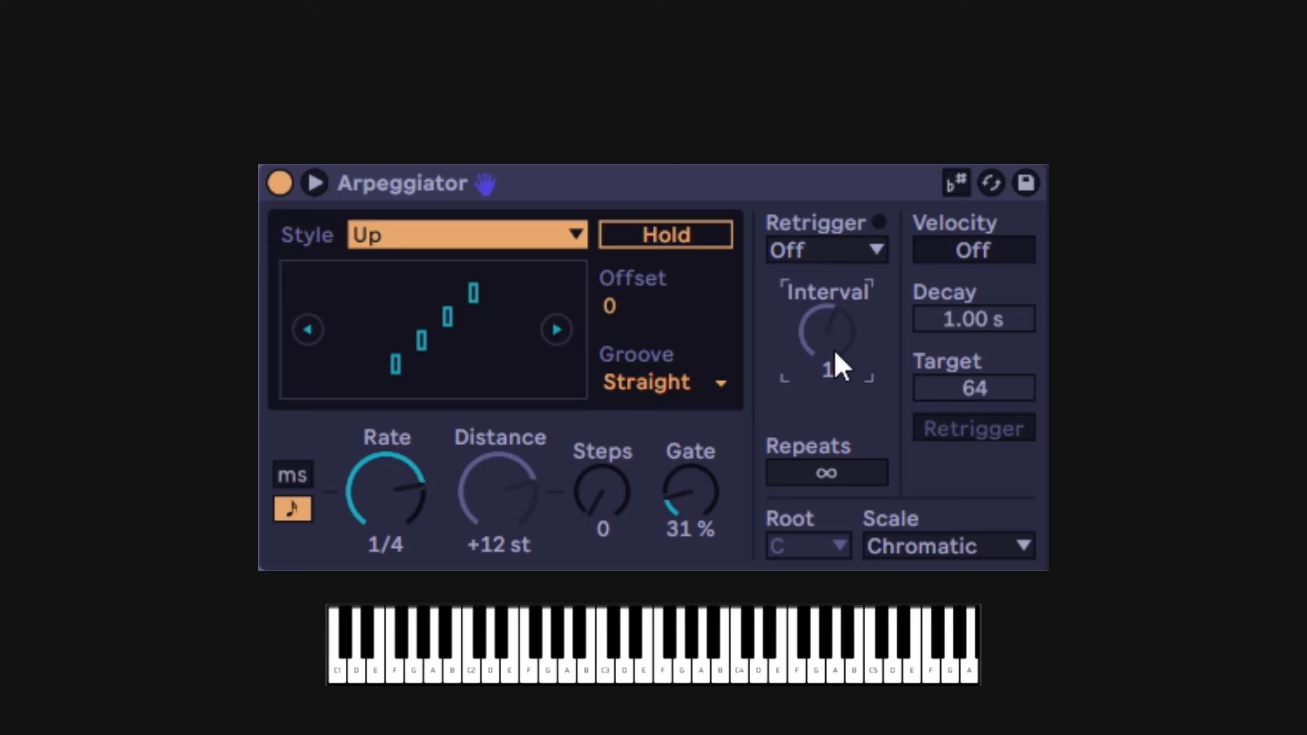
pyautogui.moveTo(835, 352); pyautogui.dragTo(827, 329)
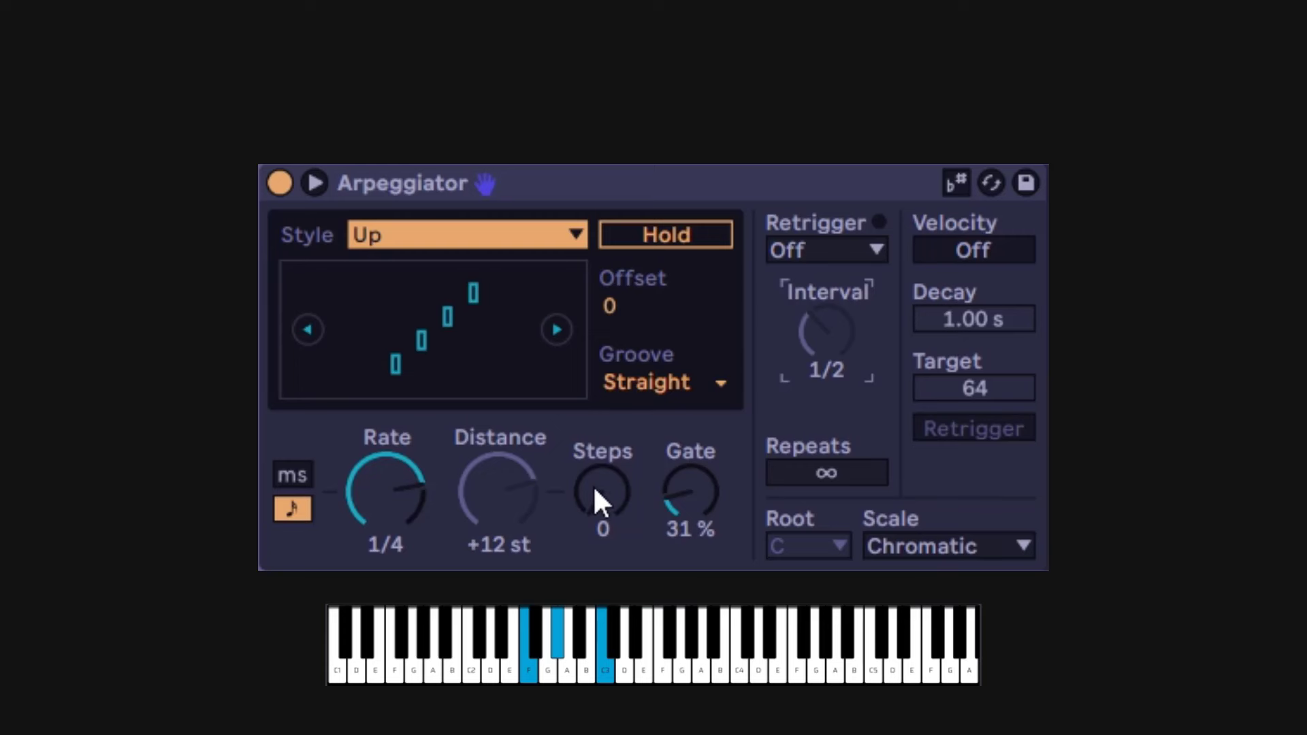
# Set Steps to 3 and try a Distance of +1 st and +3 st to transpose each repetition.
pyautogui.moveTo(594, 484); pyautogui.dragTo(594, 469)
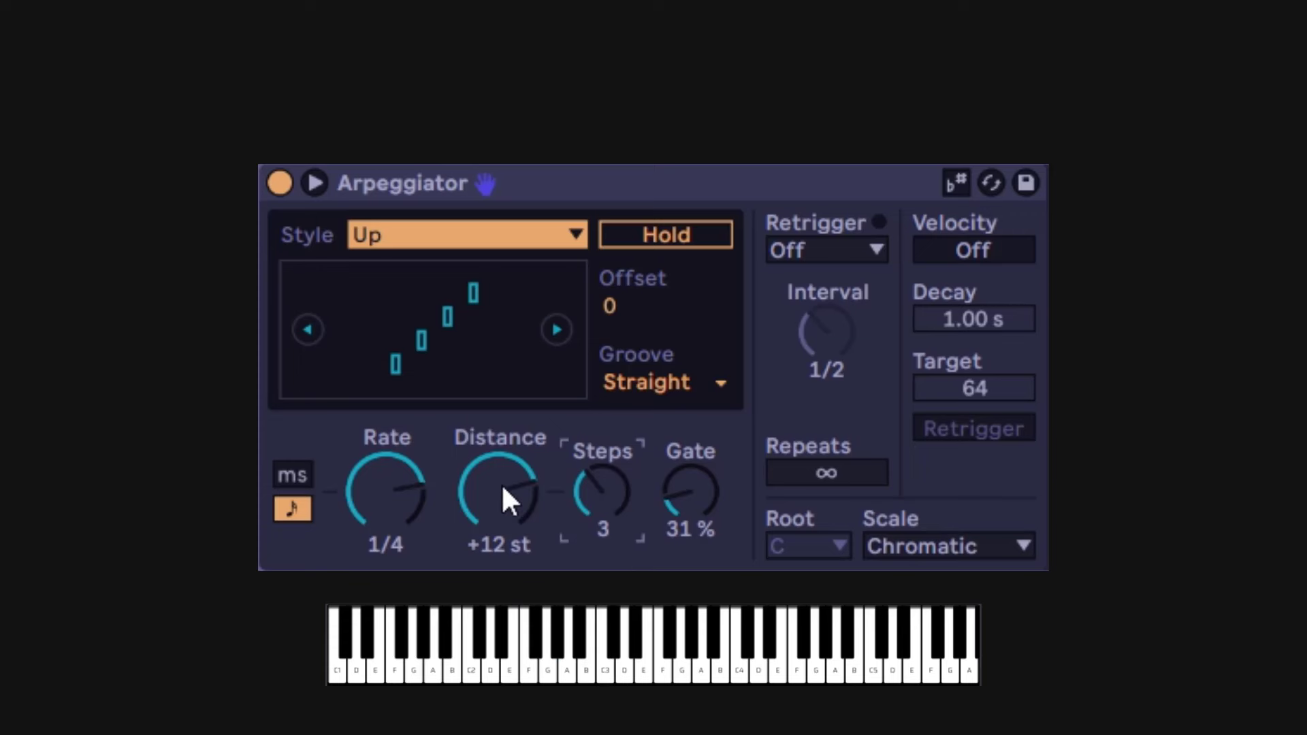
pyautogui.moveTo(496, 500); pyautogui.dragTo(496, 569)
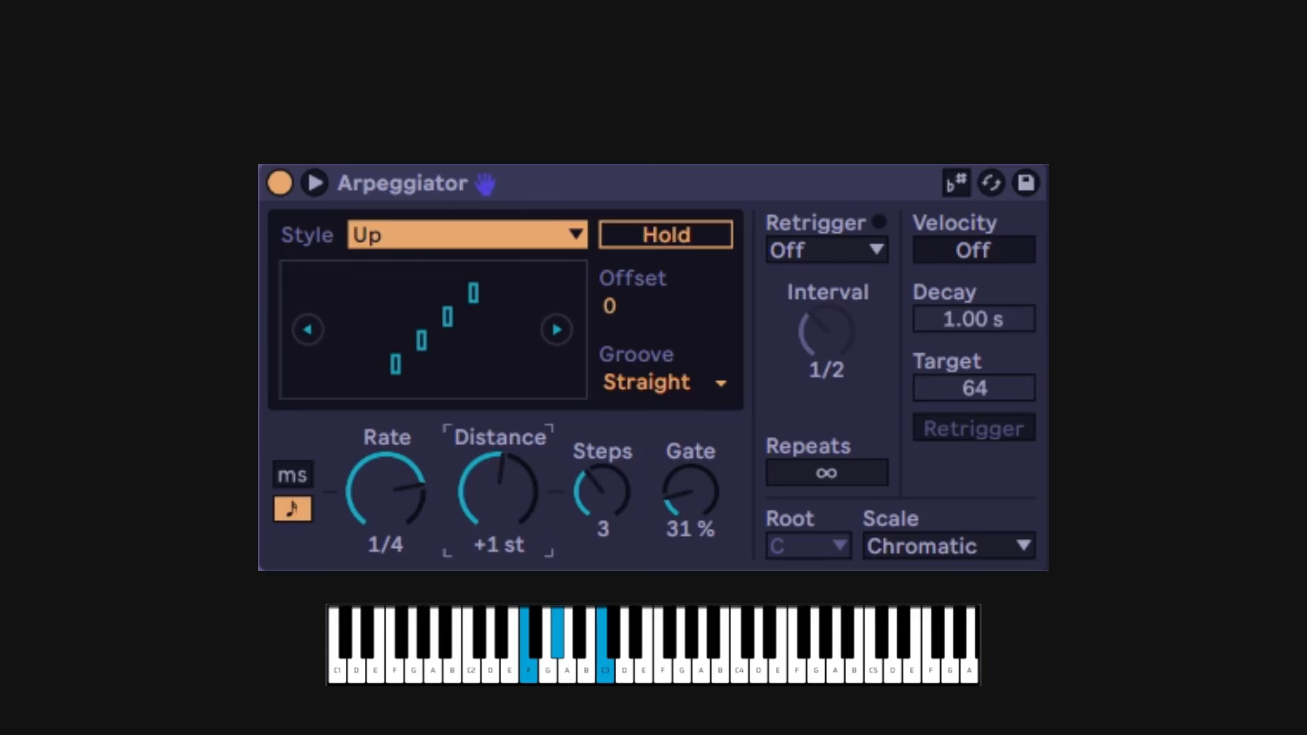
pyautogui.moveTo(507, 488)
pyautogui.mouseDown()
pyautogui.moveTo(507, 476)
pyautogui.moveTo(516, 488)
pyautogui.mouseUp()
# Set the Rate to 1/8 and reduce Steps to 1.
pyautogui.moveTo(433, 503); pyautogui.dragTo(433, 484)
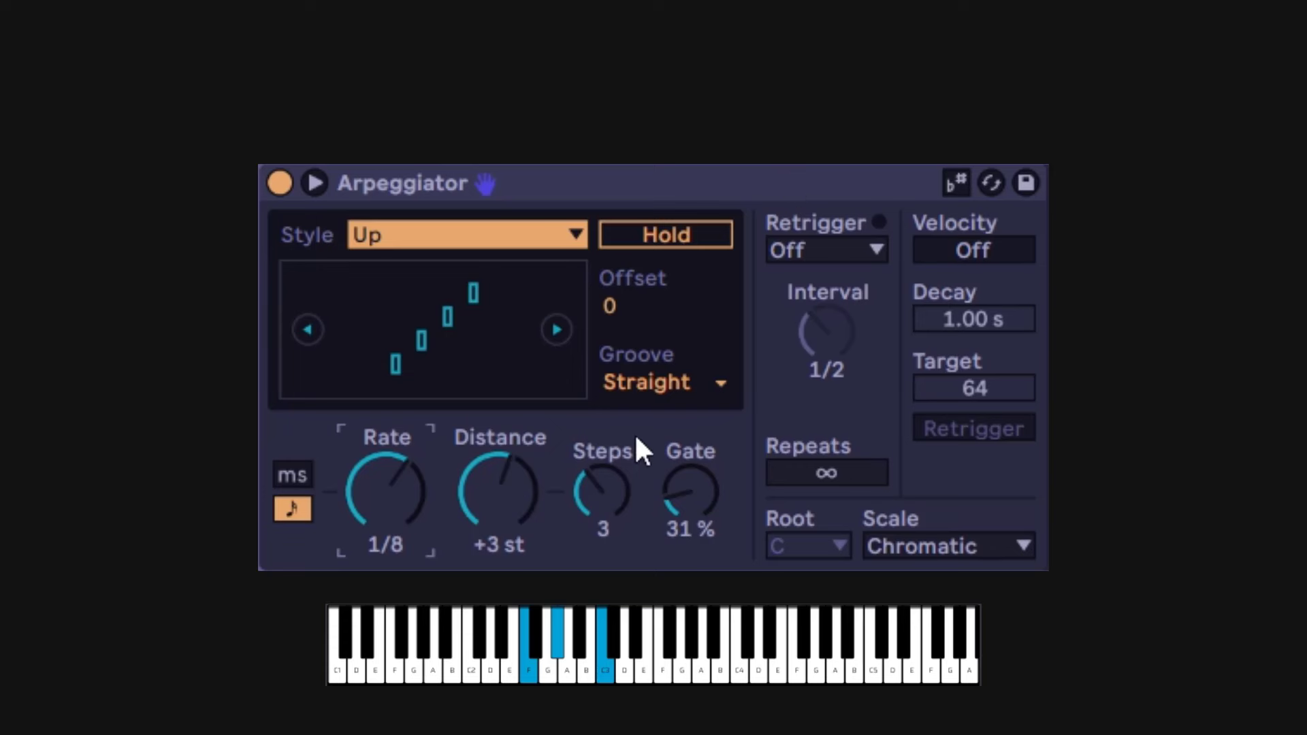
pyautogui.moveTo(636, 439)
pyautogui.mouseDown()
pyautogui.moveTo(636, 408)
pyautogui.moveTo(636, 446)
pyautogui.mouseUp()
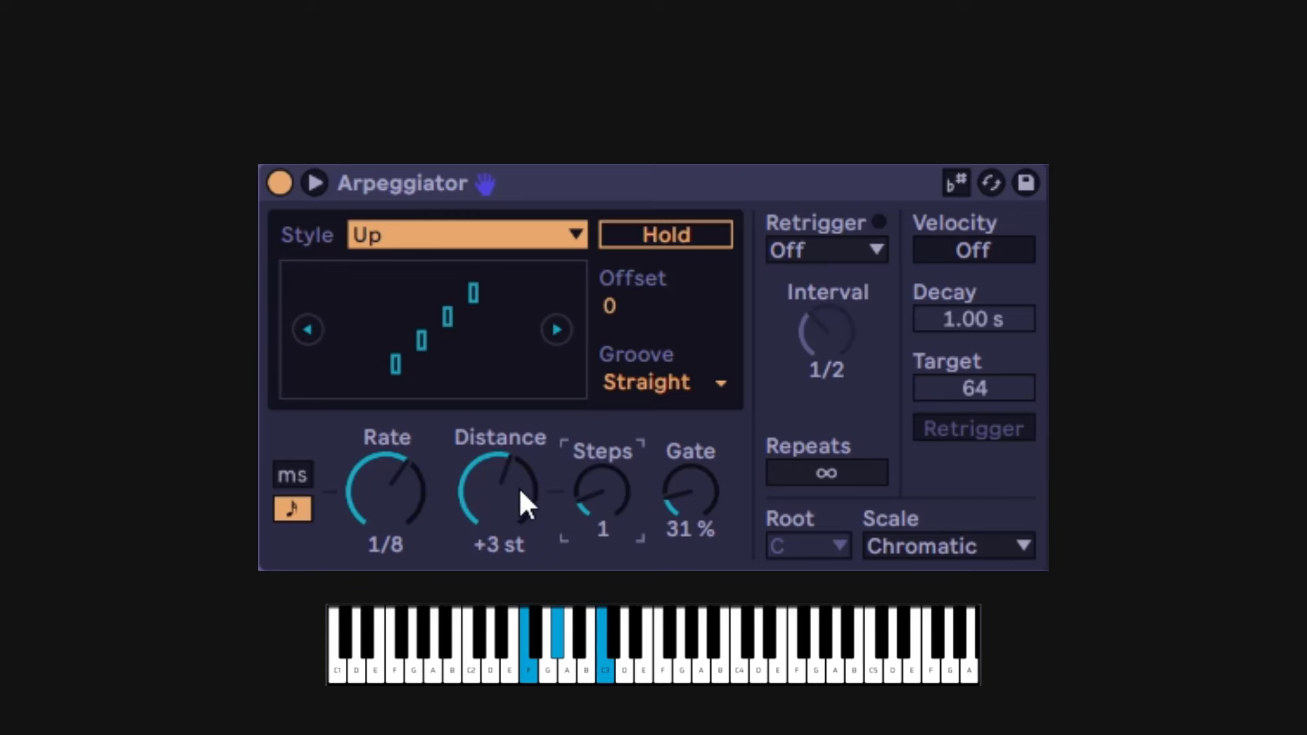
# Sweep the Distance up to +24 st, down to -22 st and up again.
pyautogui.moveTo(521, 491); pyautogui.dragTo(521, 422)
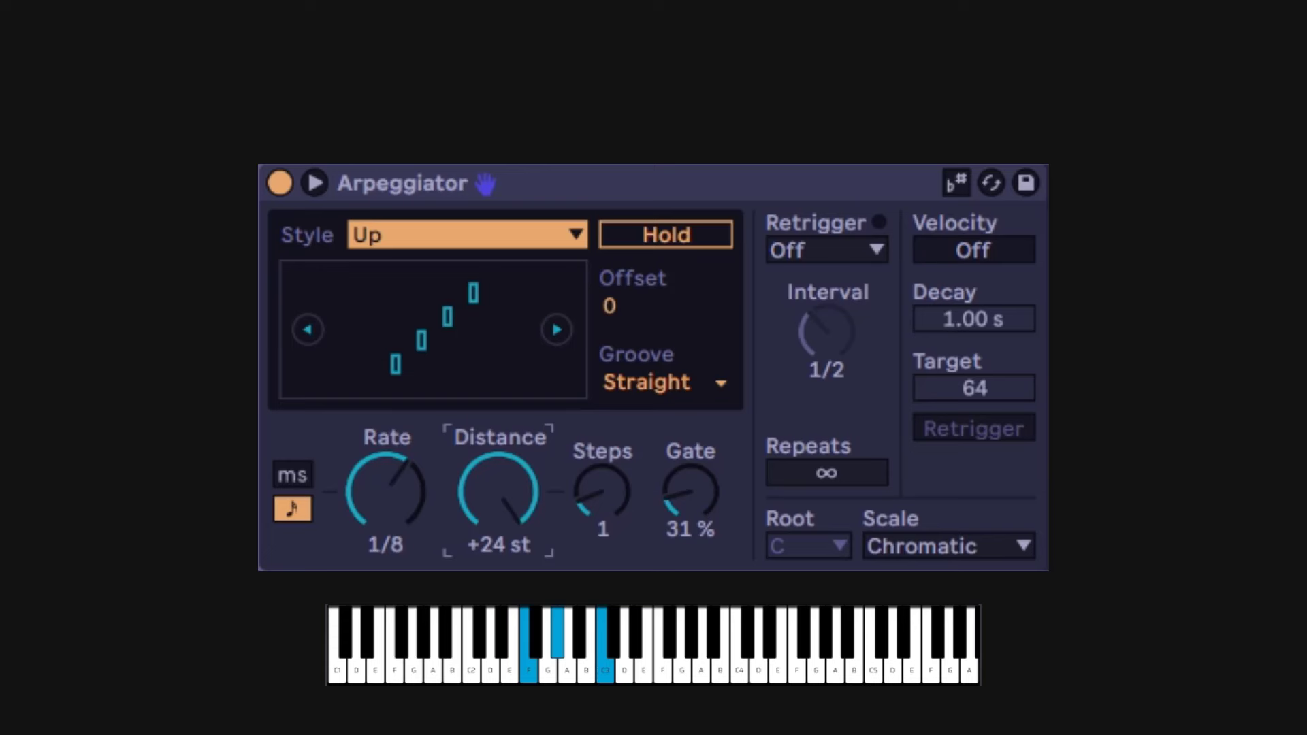
pyautogui.moveTo(520, 422); pyautogui.dragTo(521, 558)
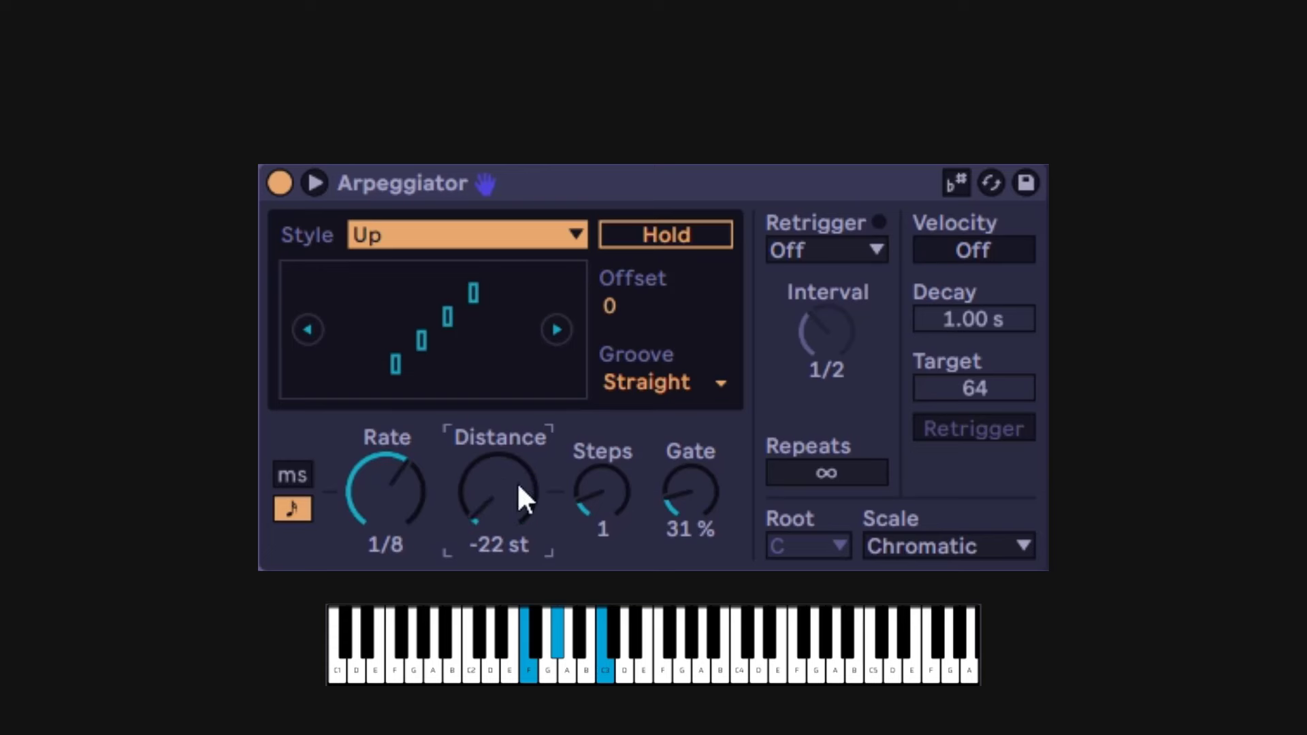
pyautogui.moveTo(517, 481); pyautogui.dragTo(516, 381)
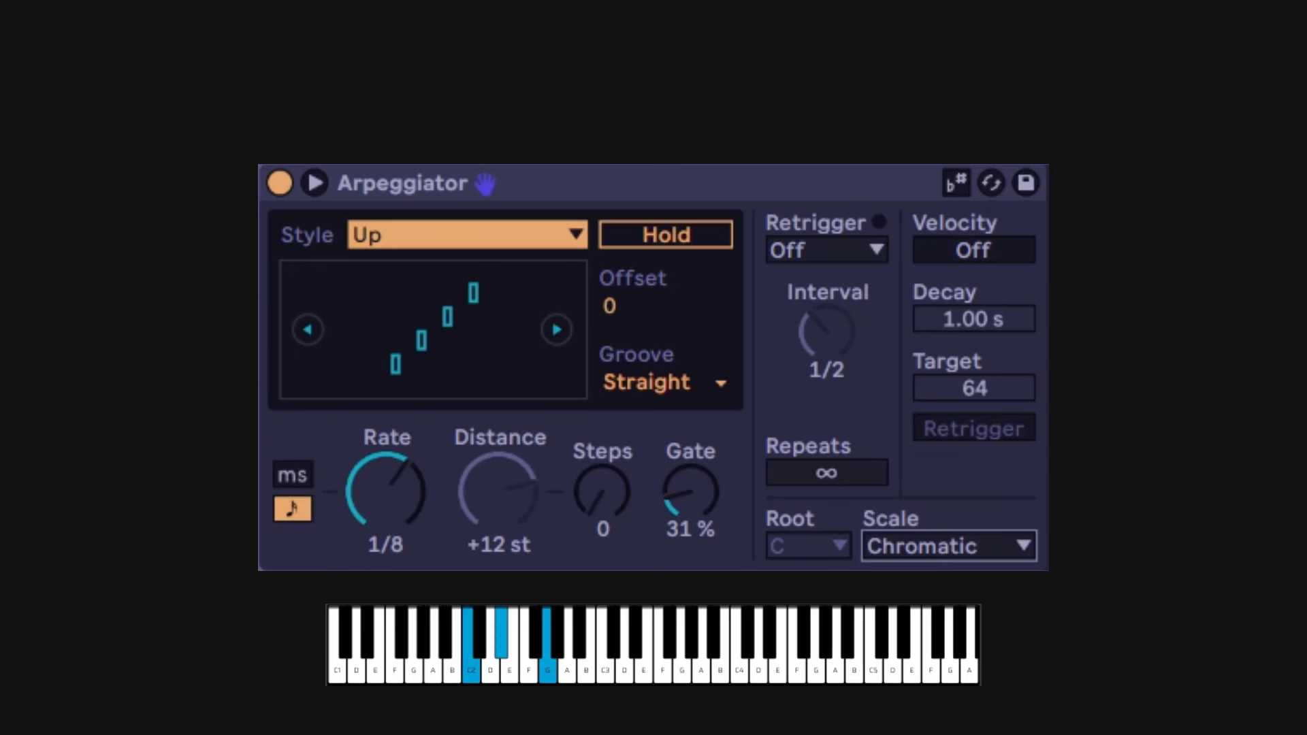
# Set the Scale to Major, and change the Root to E and back to C.
pyautogui.click(985, 547)
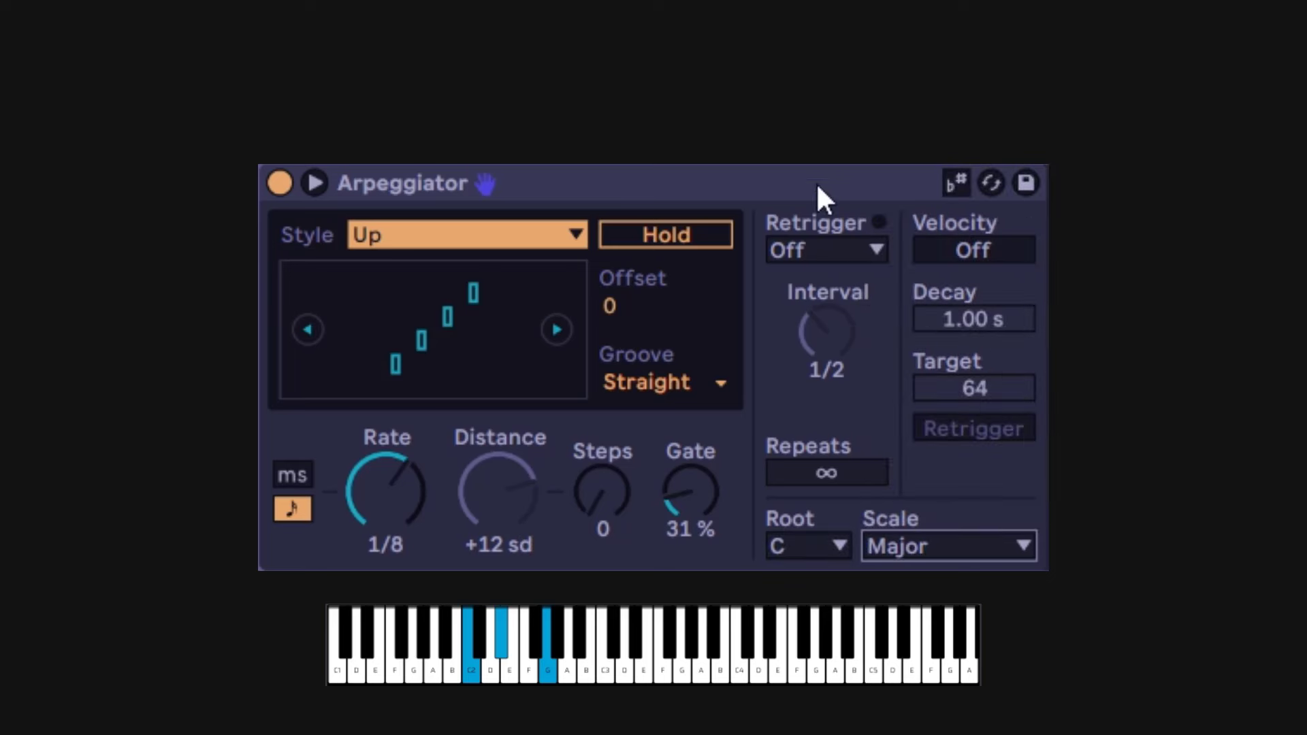
pyautogui.click(840, 549)
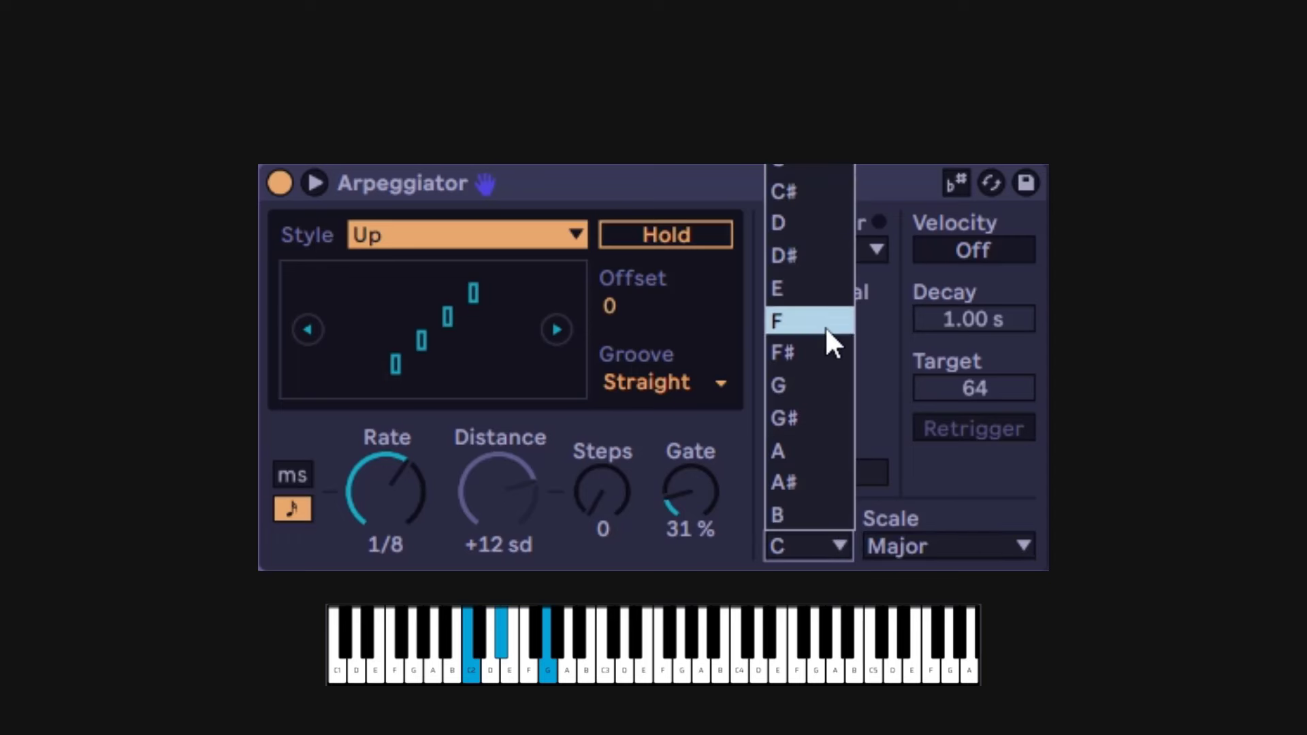
pyautogui.click(816, 289)
pyautogui.click(836, 543)
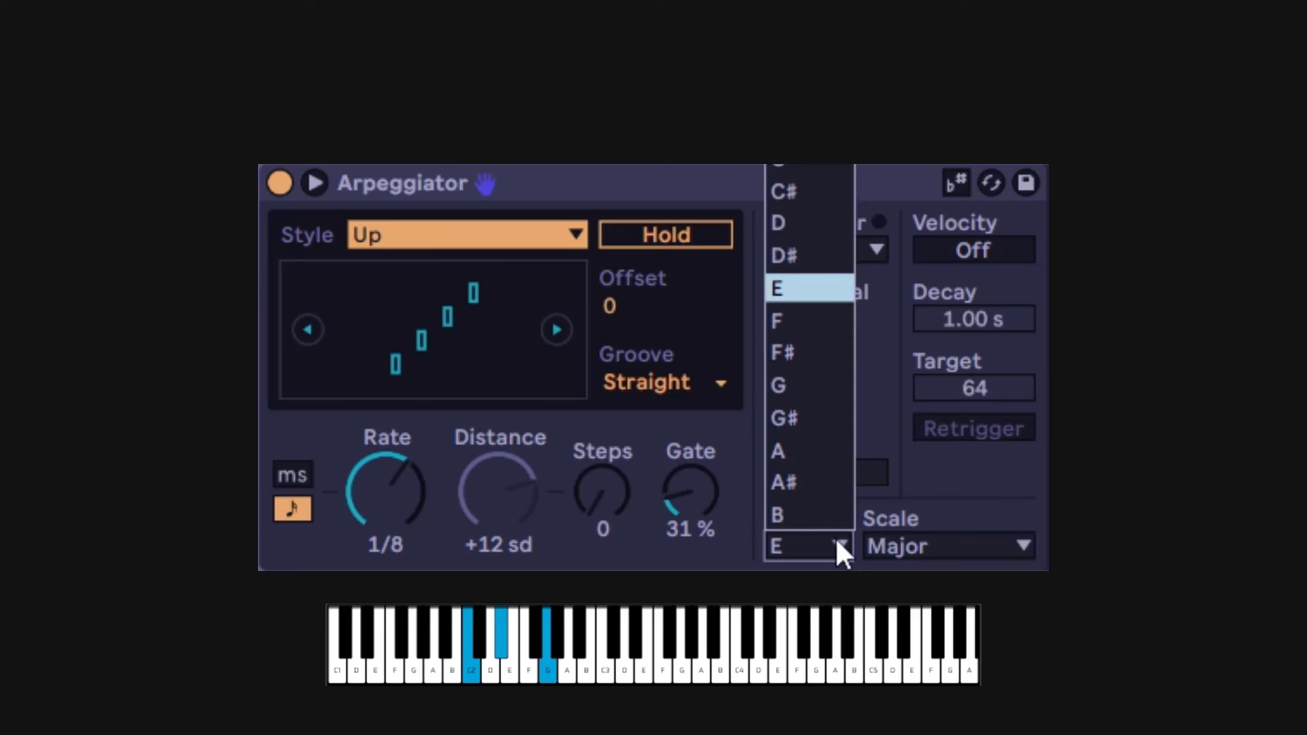
pyautogui.click(821, 166)
# Change the Scale to Harmonic Minor.
pyautogui.click(950, 546)
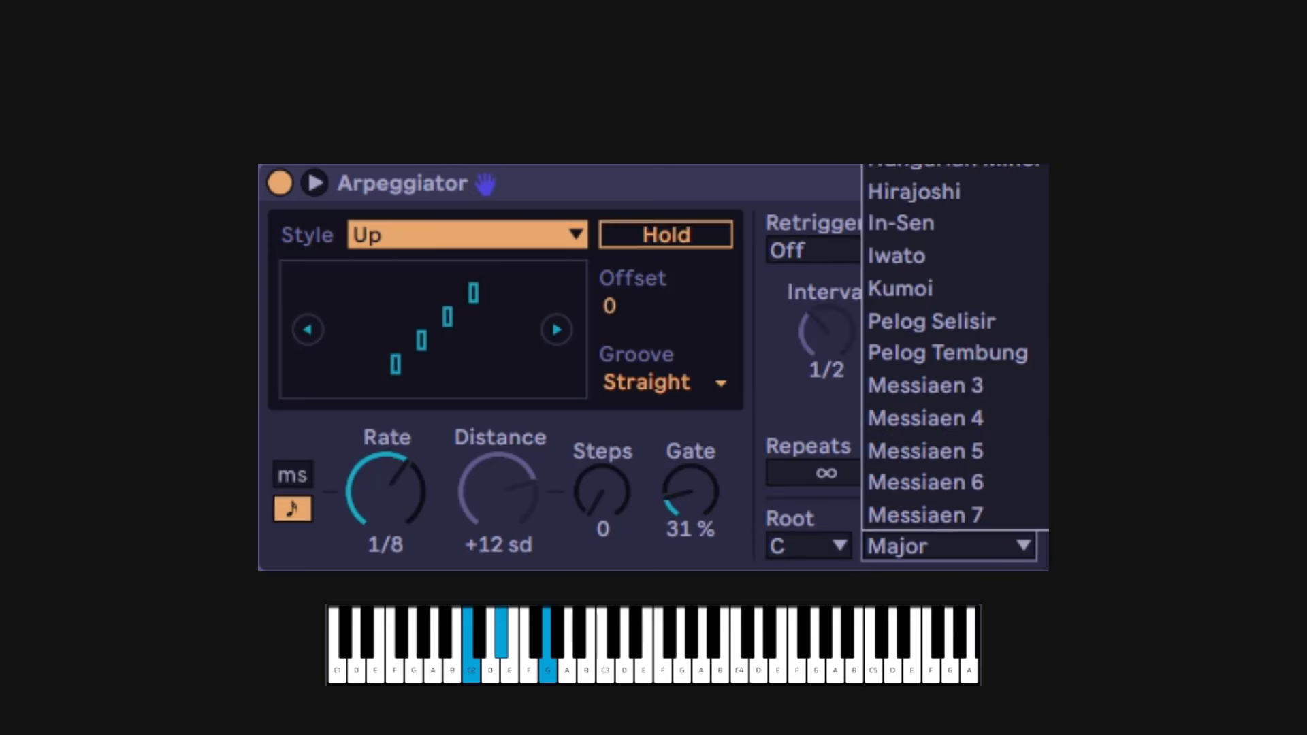
pyautogui.click(947, 192)
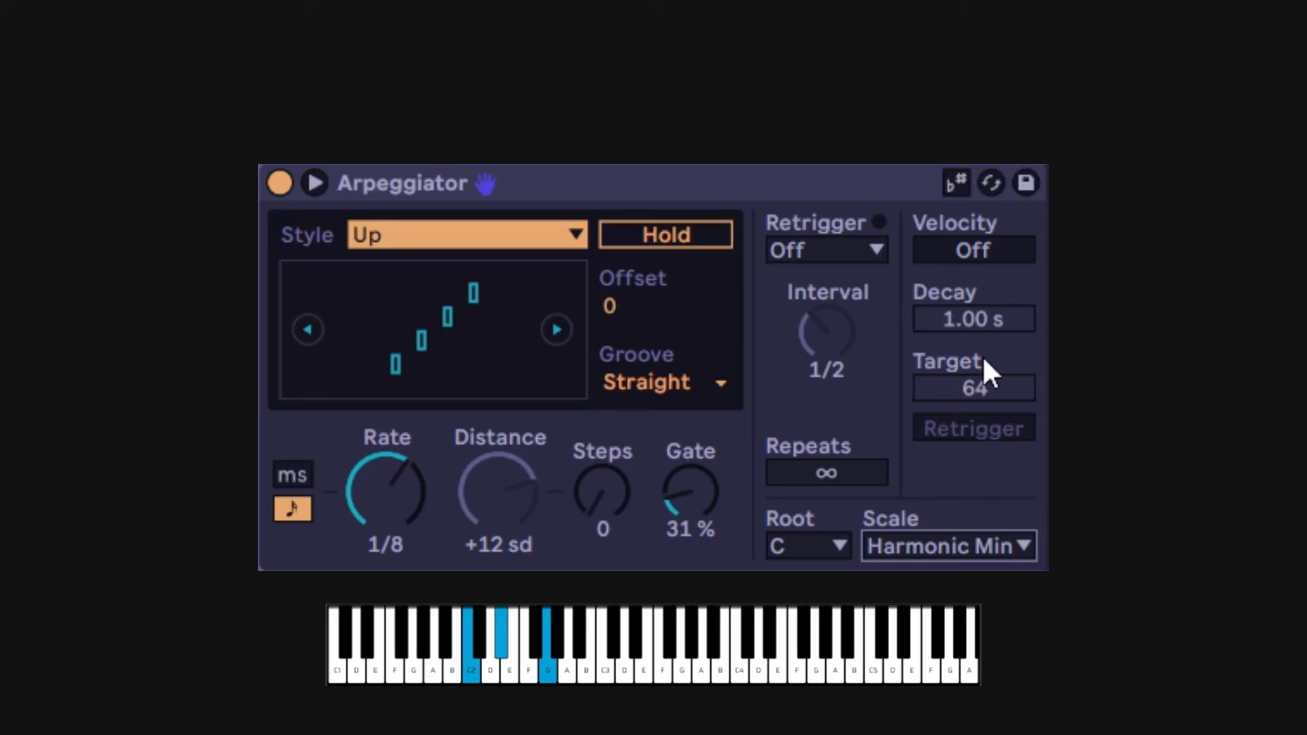
# Change the Scale to Phrygian Dominant and then to Messiaen 3.
pyautogui.click(990, 537)
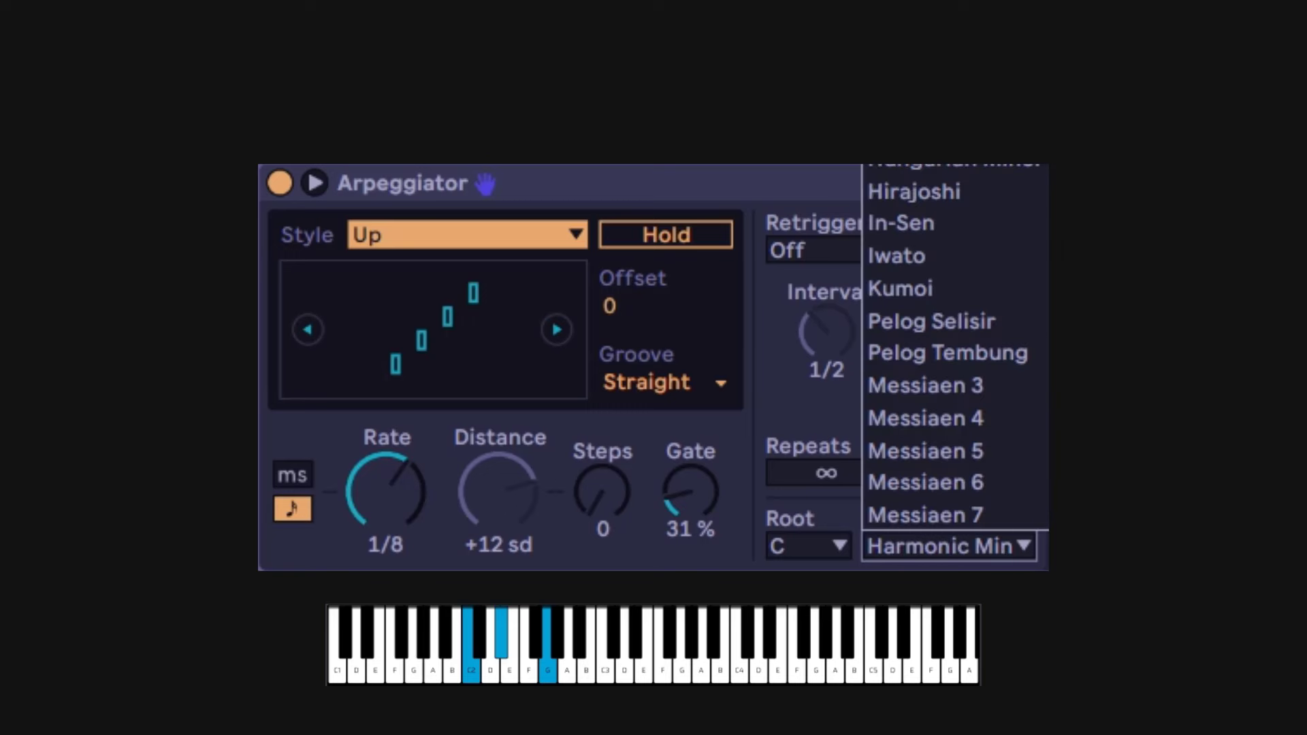
pyautogui.press('Down')
pyautogui.press('Down')
pyautogui.press('Down')
pyautogui.press('Return')
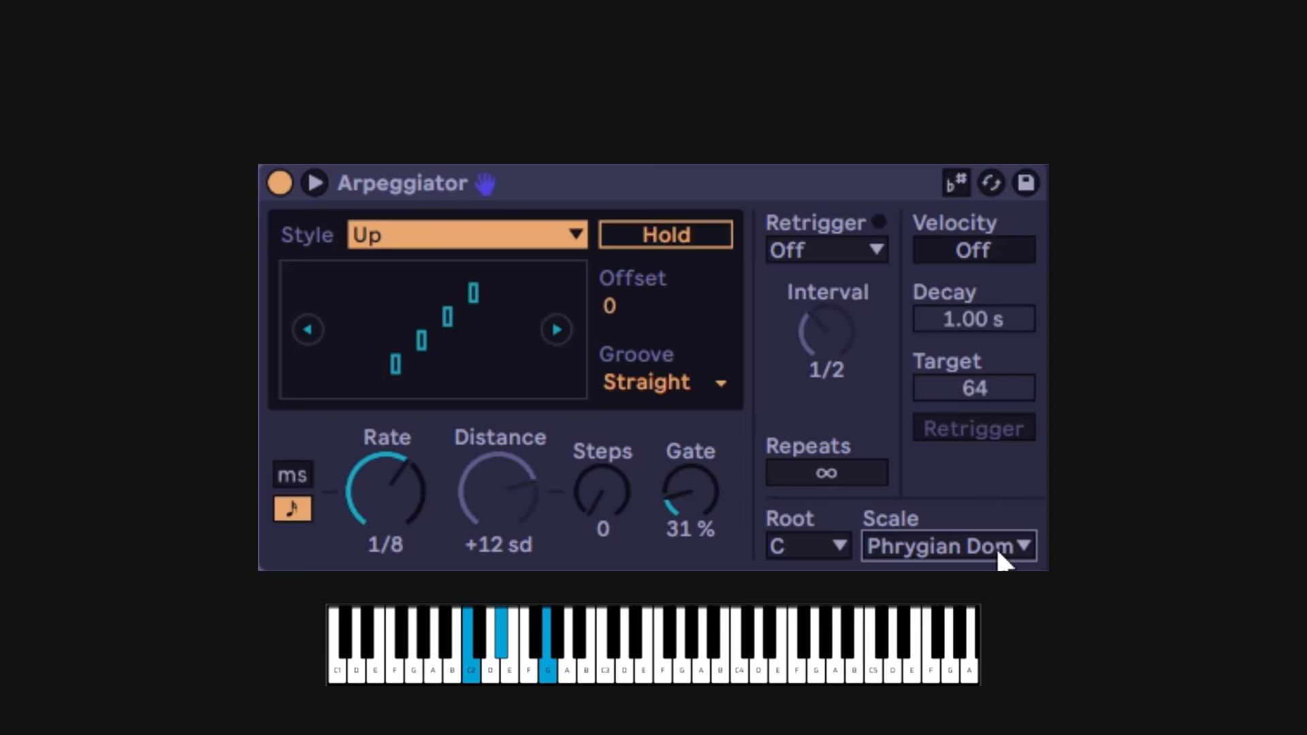
pyautogui.click(995, 546)
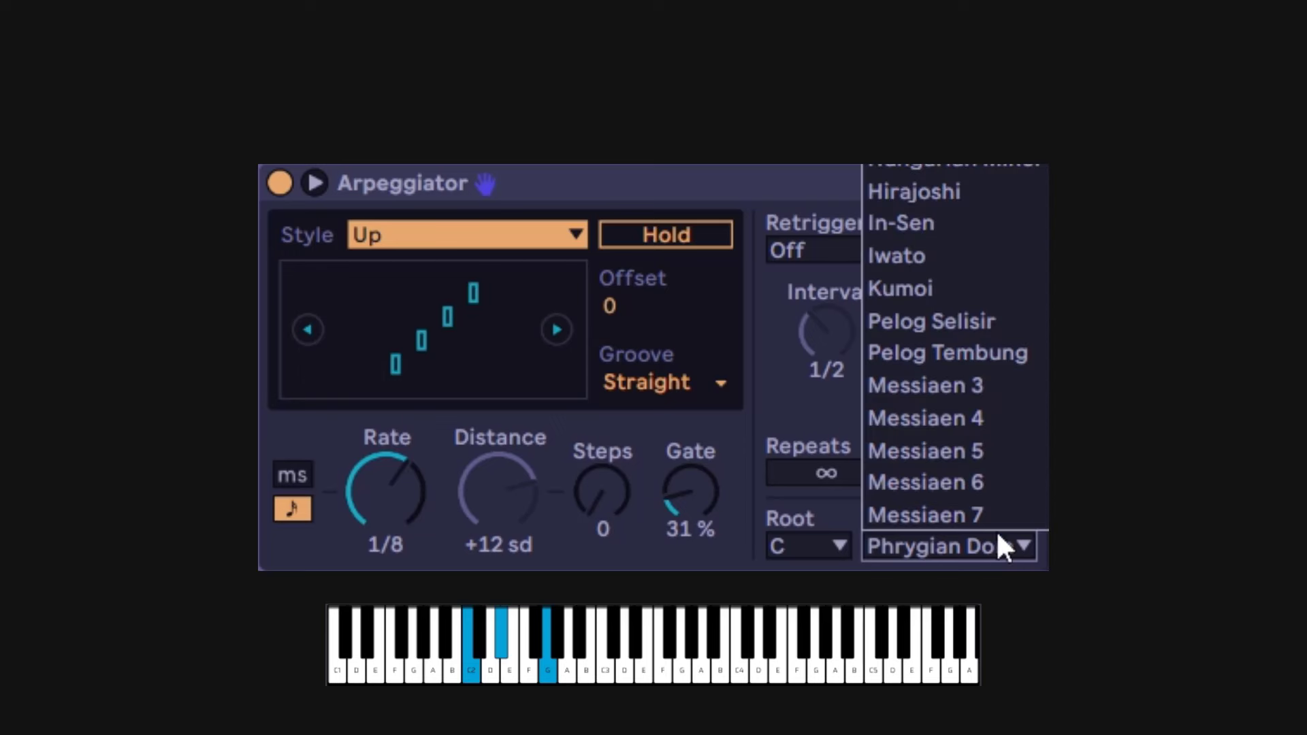
pyautogui.click(950, 385)
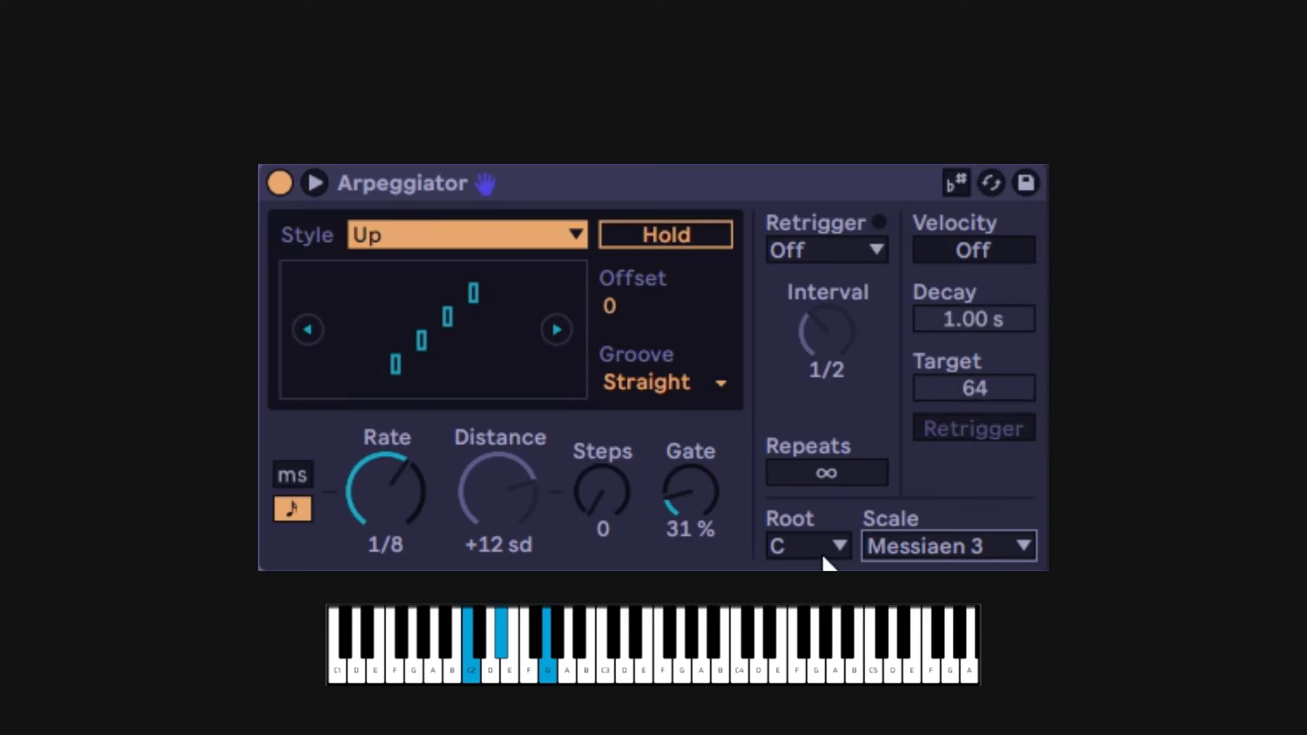
# Set the Scale back to Chromatic.
pyautogui.click(896, 543)
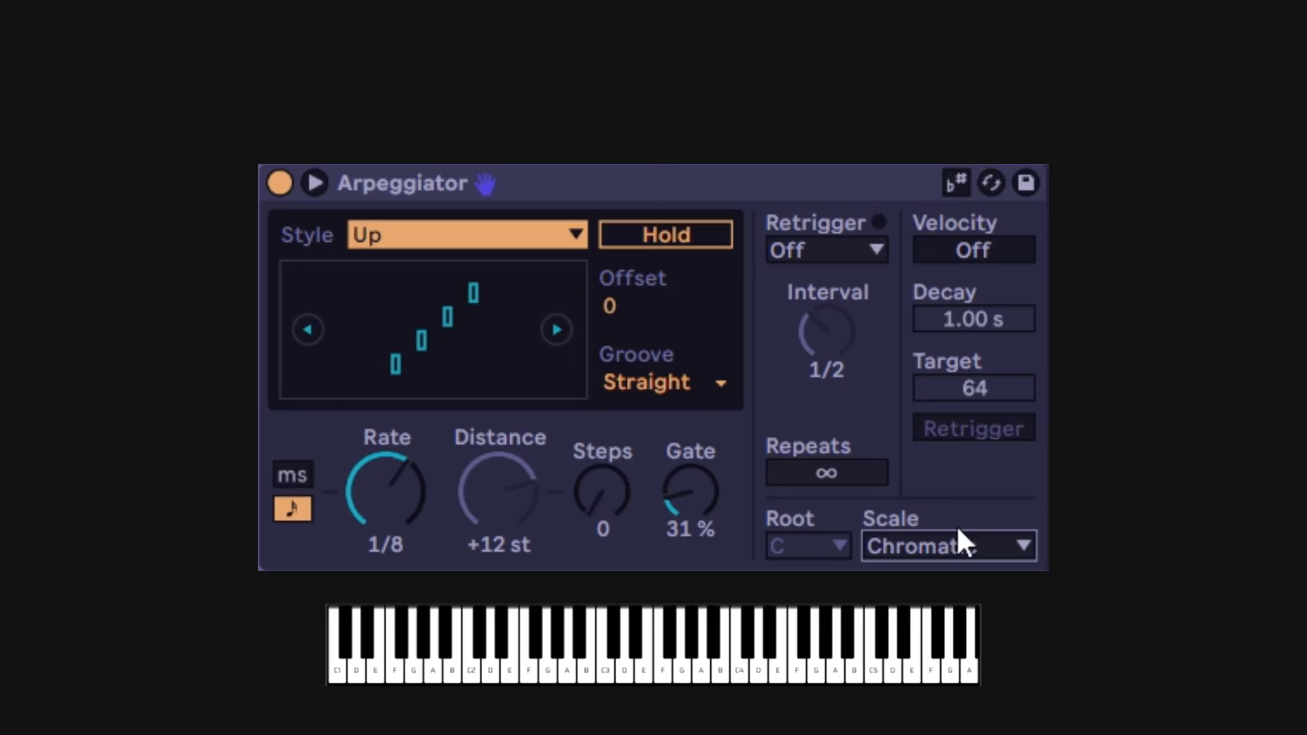
pyautogui.click(978, 546)
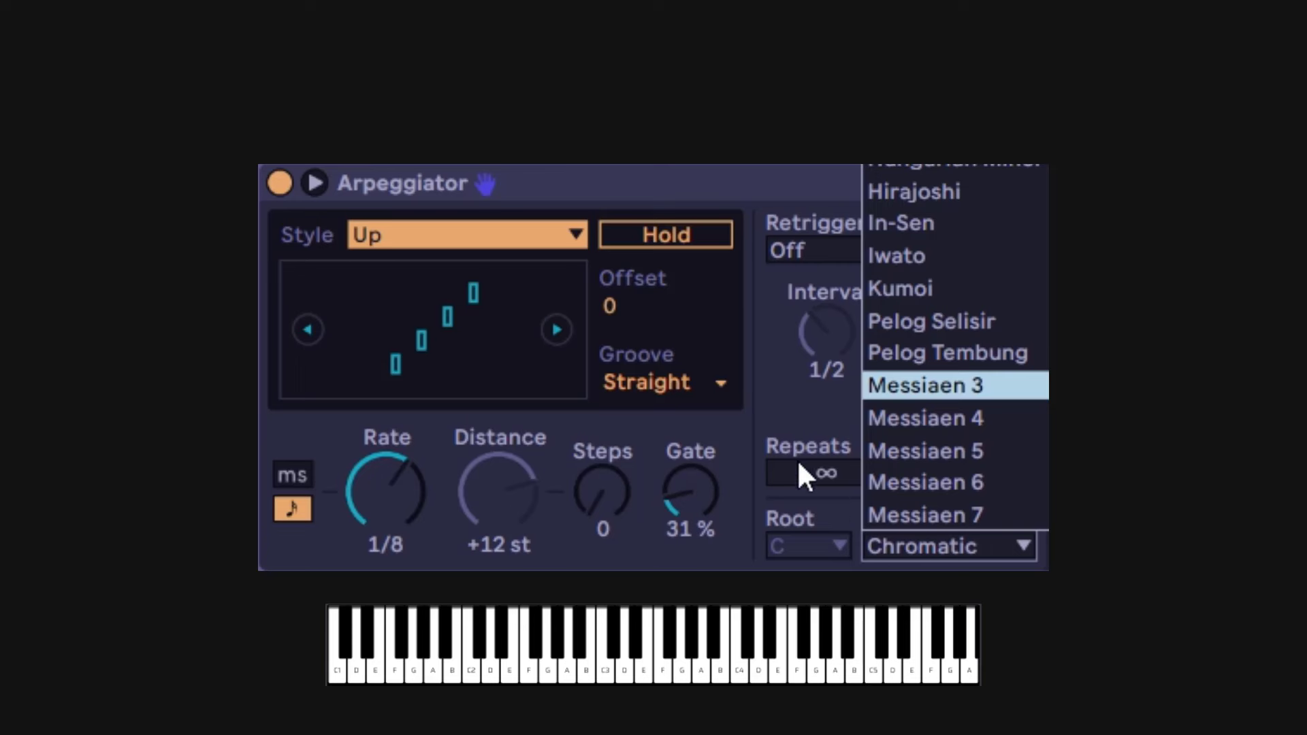
pyautogui.click(764, 411)
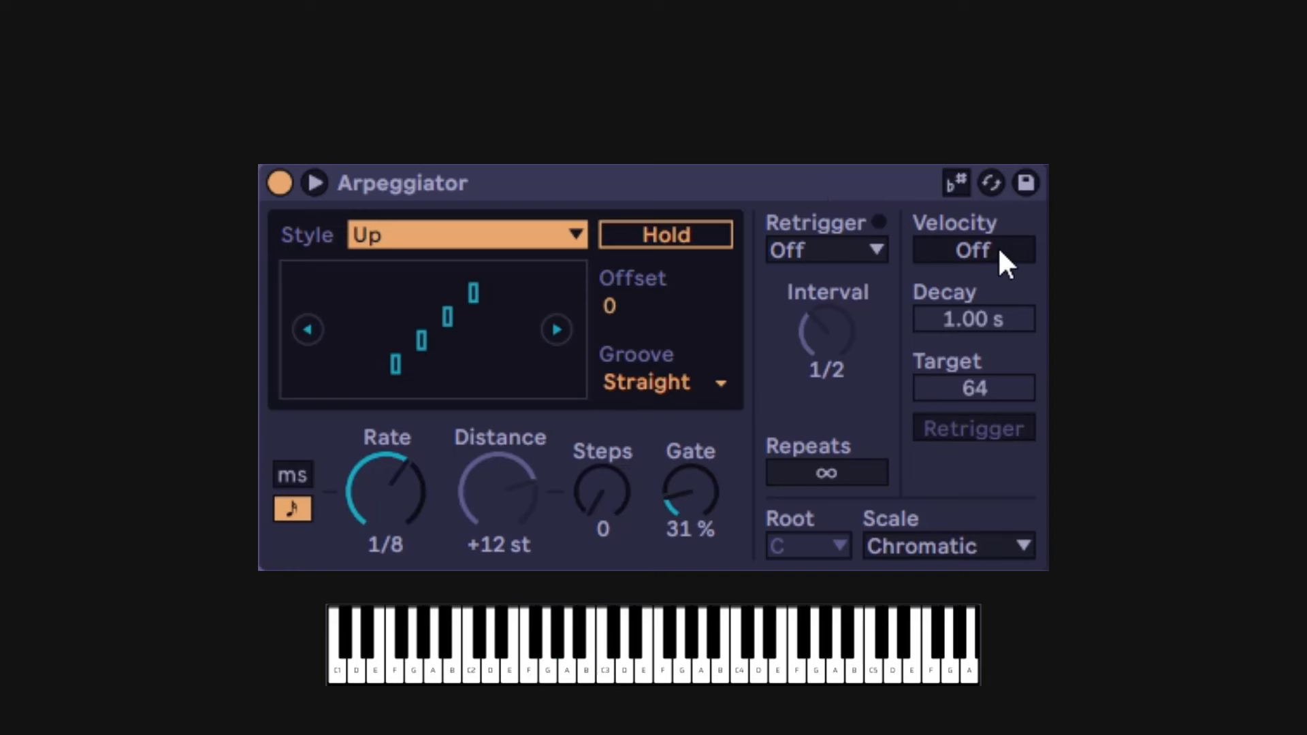
# Turn on Velocity and raise its Decay to 6.37 s.
pyautogui.click(968, 252)
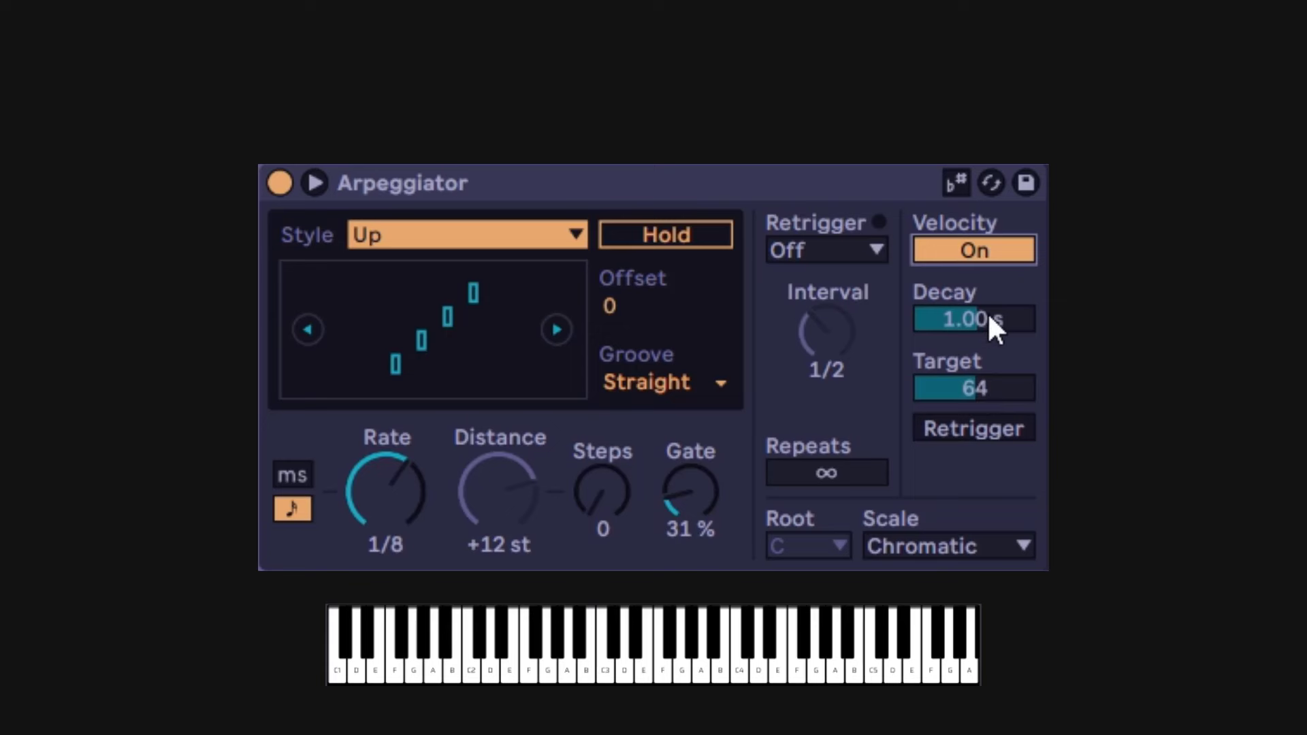
pyautogui.press('Up')
pyautogui.press('Up')
pyautogui.press('Up')
pyautogui.press('Up')
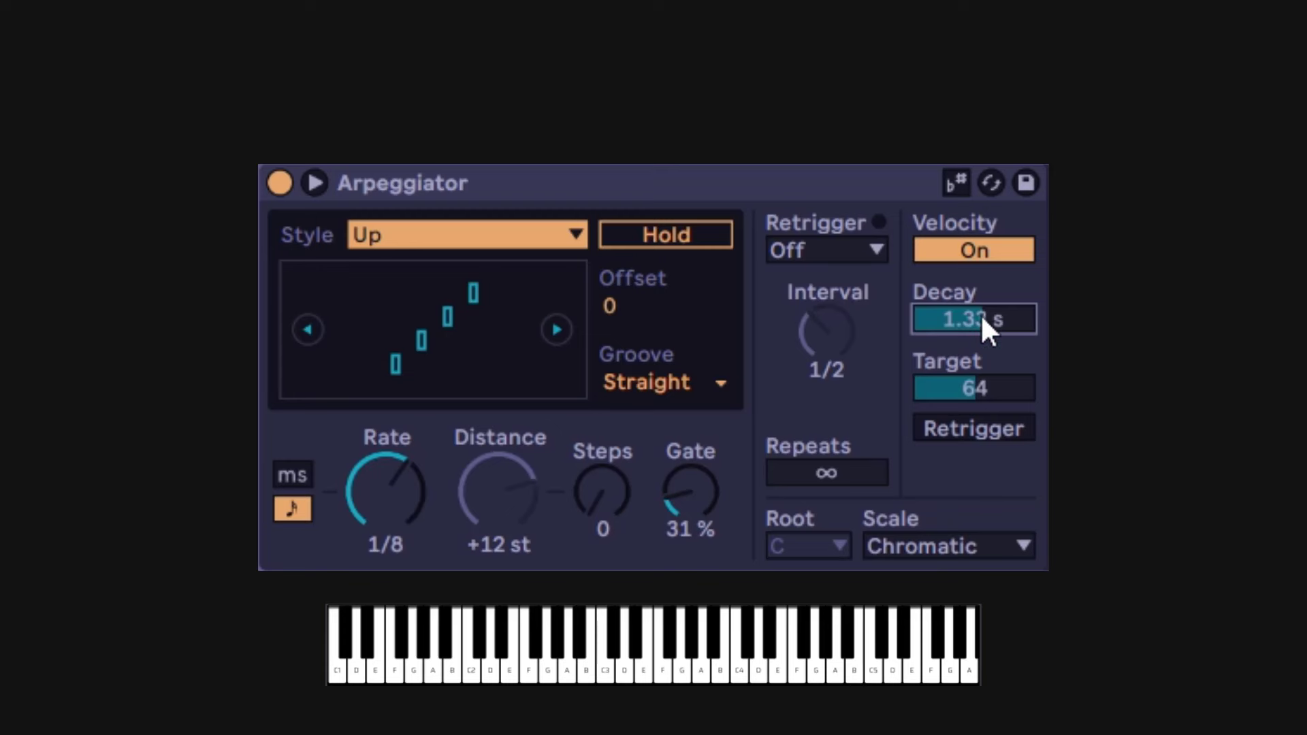
pyautogui.press('Up')
pyautogui.press('Up')
pyautogui.press('Up')
pyautogui.press('Up')
pyautogui.press('Up')
pyautogui.press('Up')
pyautogui.press('Up')
pyautogui.press('Up')
pyautogui.press('Up')
pyautogui.press('Up')
pyautogui.press('Up')
pyautogui.press('Up')
pyautogui.press('Up')
pyautogui.press('Up')
pyautogui.press('Up')
pyautogui.press('Up')
pyautogui.press('Up')
pyautogui.press('Up')
pyautogui.press('Up')
pyautogui.press('Up')
pyautogui.press('Up')
pyautogui.press('Up')
pyautogui.press('Up')
pyautogui.press('Up')
pyautogui.press('Up')
pyautogui.press('Up')
pyautogui.press('Up')
pyautogui.press('Up')
pyautogui.press('Up')
pyautogui.press('Up')
pyautogui.press('Up')
pyautogui.press('Up')
pyautogui.press('Up')
pyautogui.press('Up')
pyautogui.press('Up')
pyautogui.press('Up')
pyautogui.press('Up')
pyautogui.press('Up')
pyautogui.press('Up')
pyautogui.press('Up')
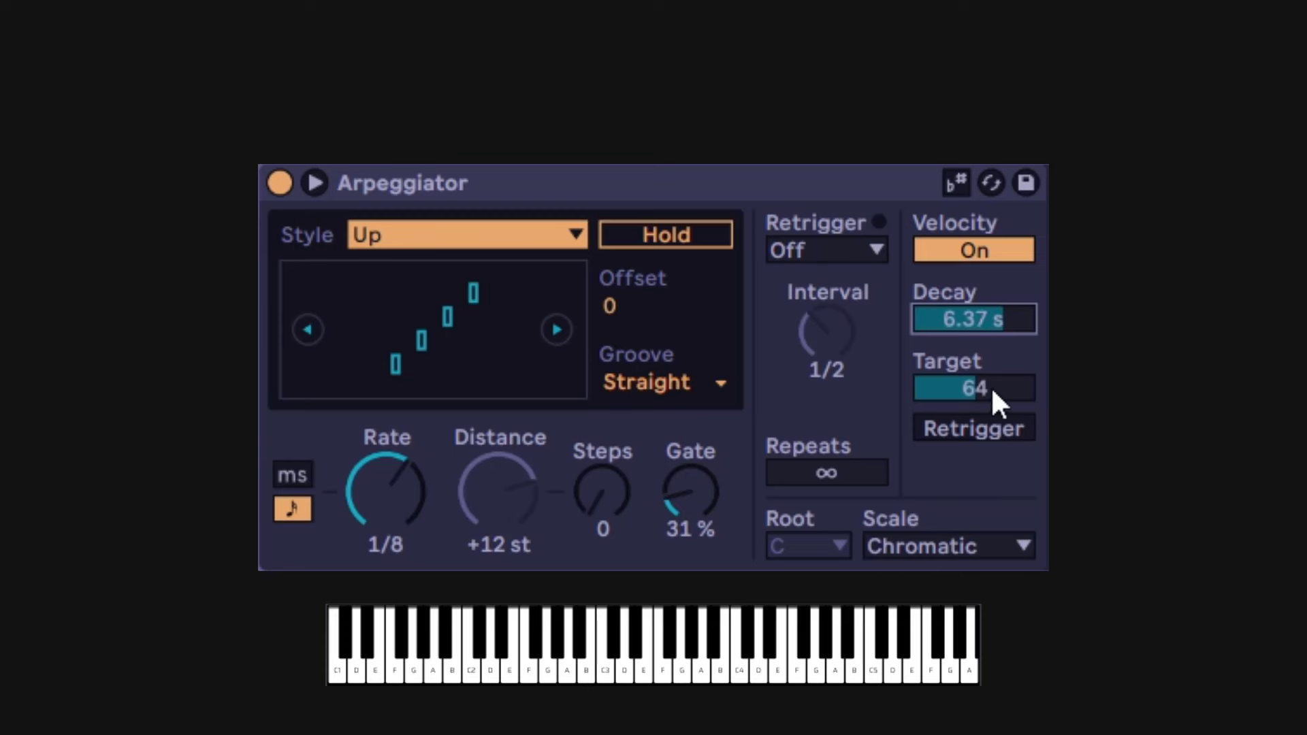
# Lower the velocity Target to 35 and raise the Rate to 1/4.
pyautogui.moveTo(993, 393); pyautogui.dragTo(993, 413)
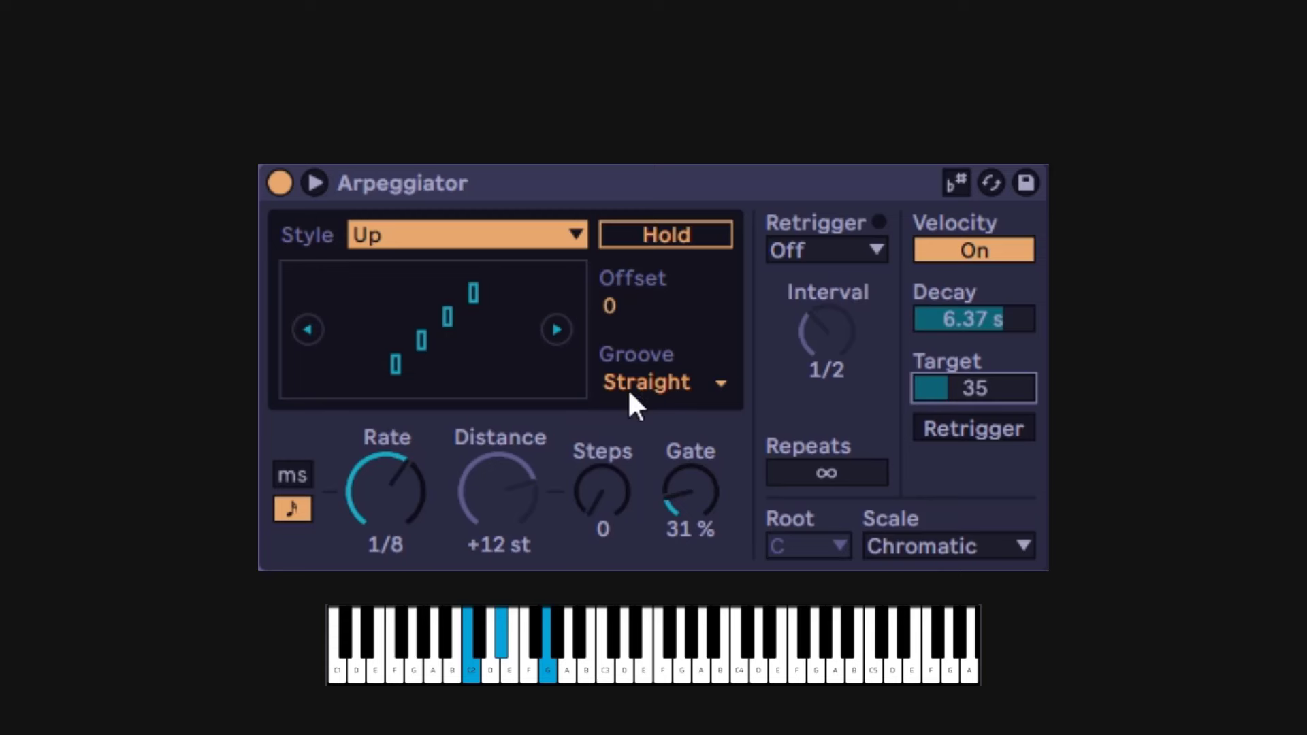
pyautogui.click(416, 495)
pyautogui.press('Up')
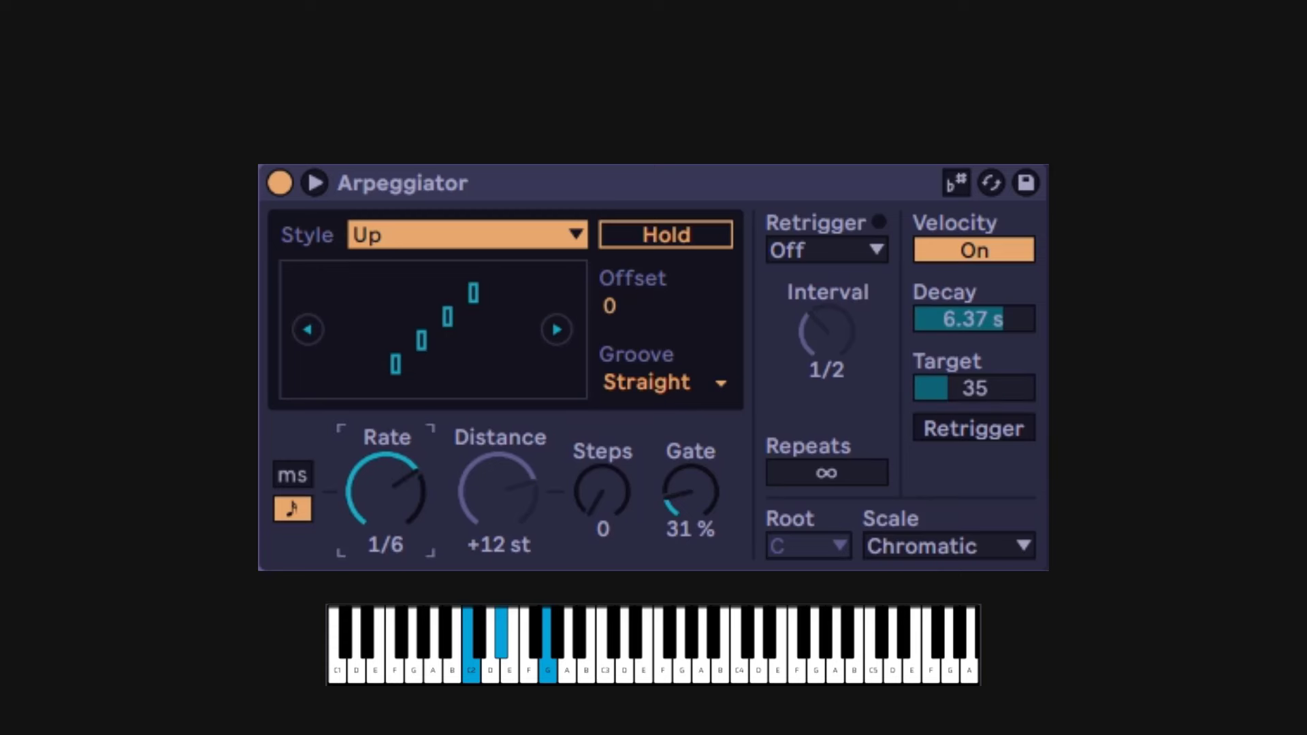
pyautogui.press('Up')
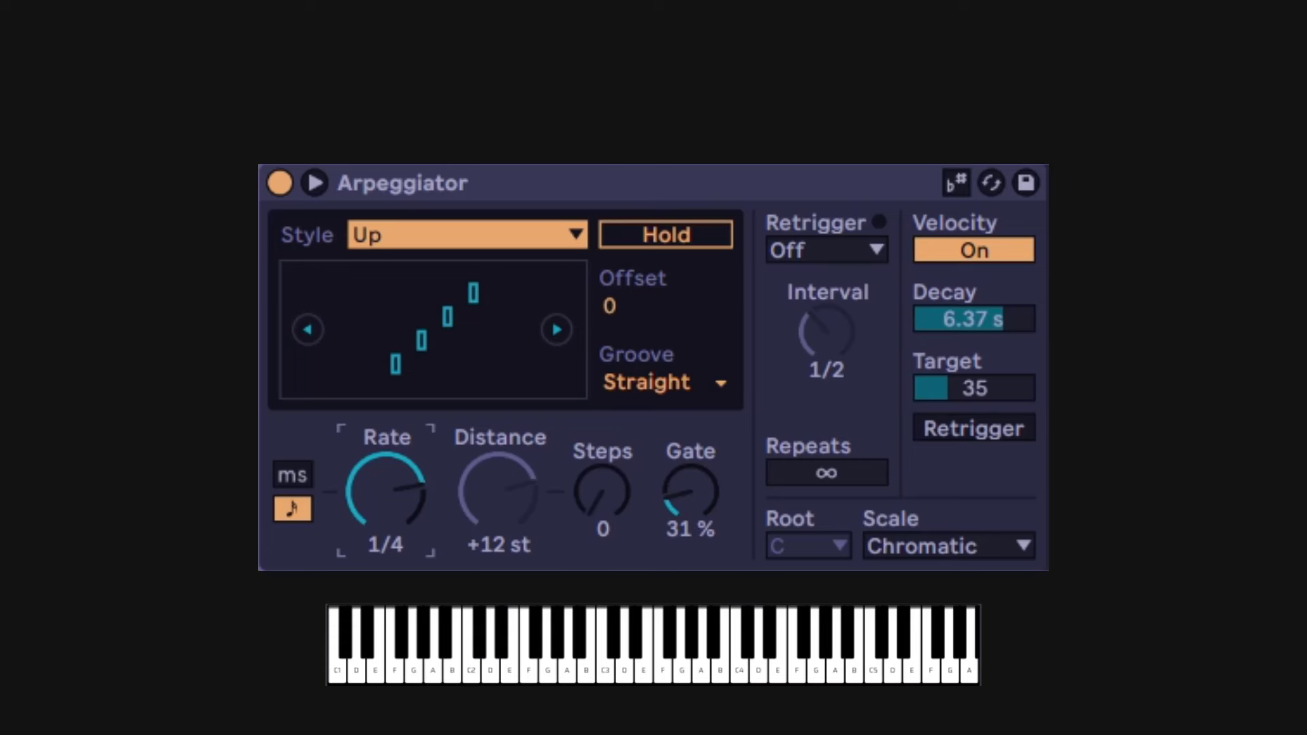
# Reduce the velocity Decay to 2.15 s and the Target to 27.
pyautogui.moveTo(974, 318)
pyautogui.mouseDown()
pyautogui.moveTo(974, 371)
pyautogui.moveTo(974, 343)
pyautogui.mouseUp()
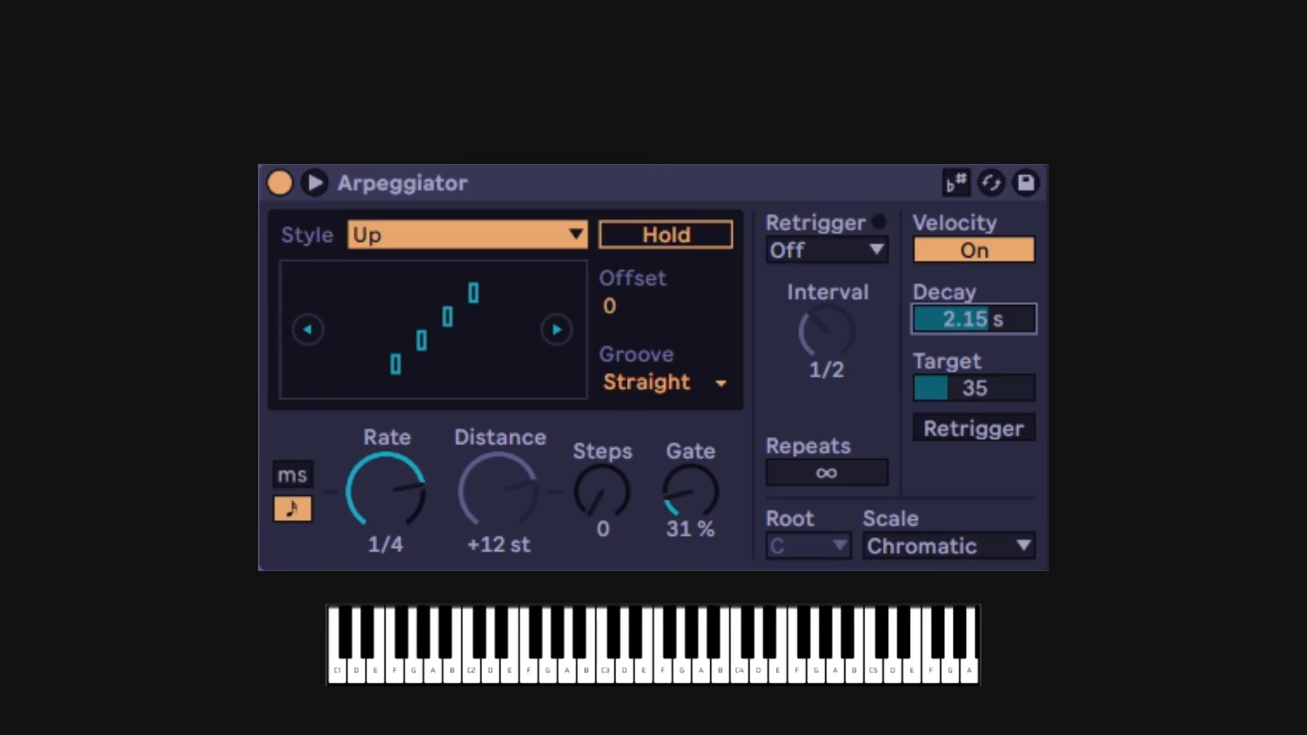
pyautogui.moveTo(989, 387); pyautogui.dragTo(989, 403)
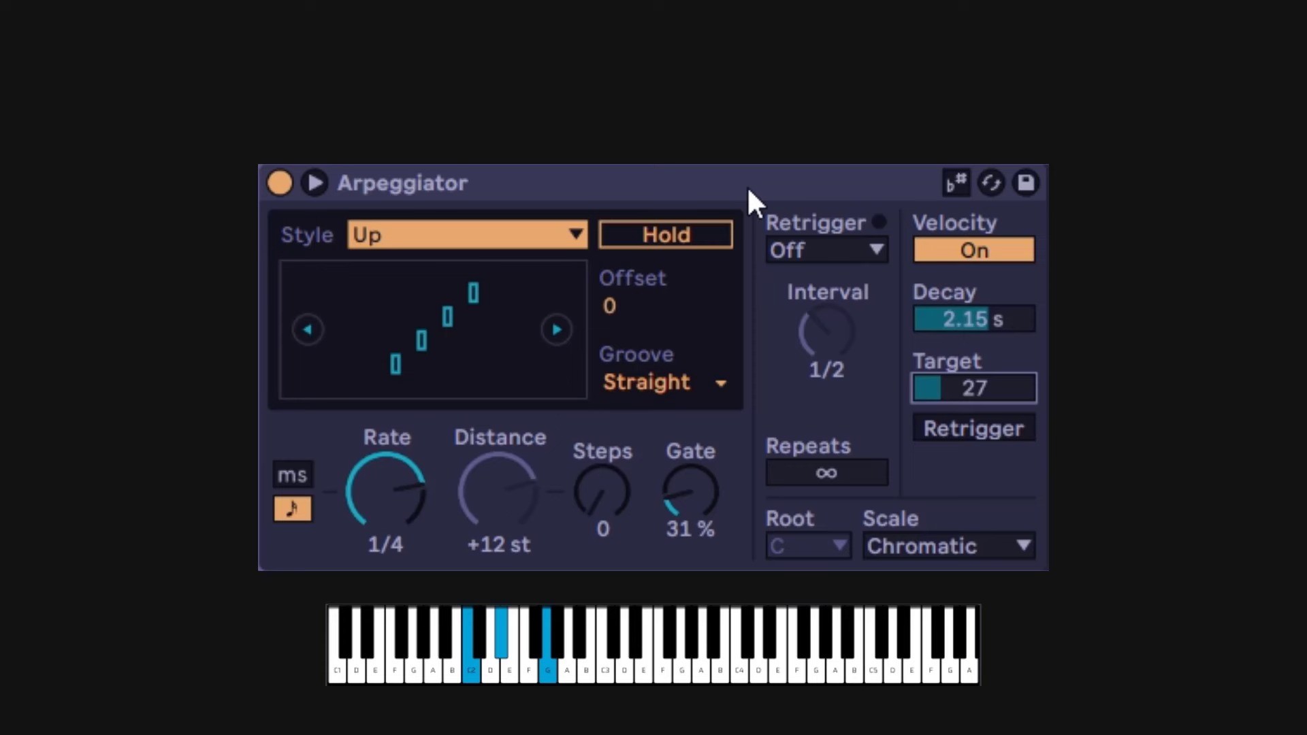
# Enable Retrigger for the velocity envelope and set the arpeggio's Retrigger mode to Note.
pyautogui.click(981, 426)
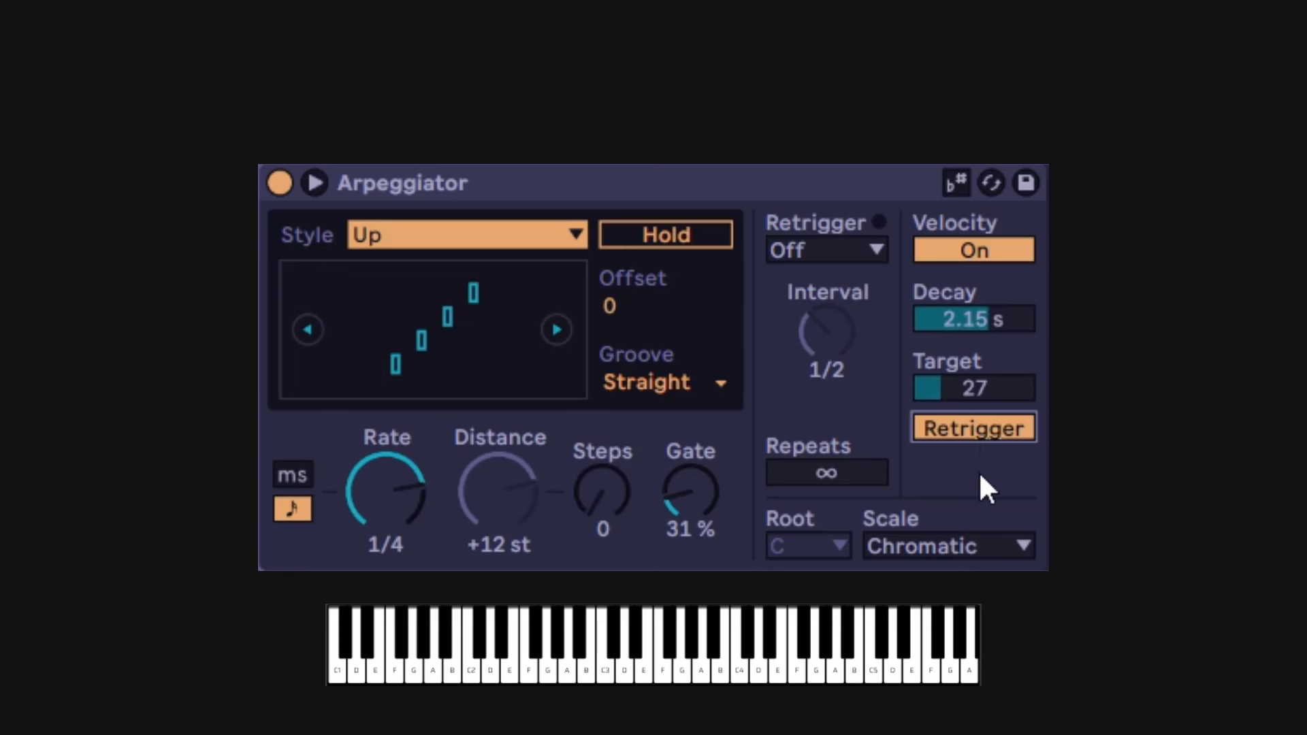
pyautogui.click(857, 248)
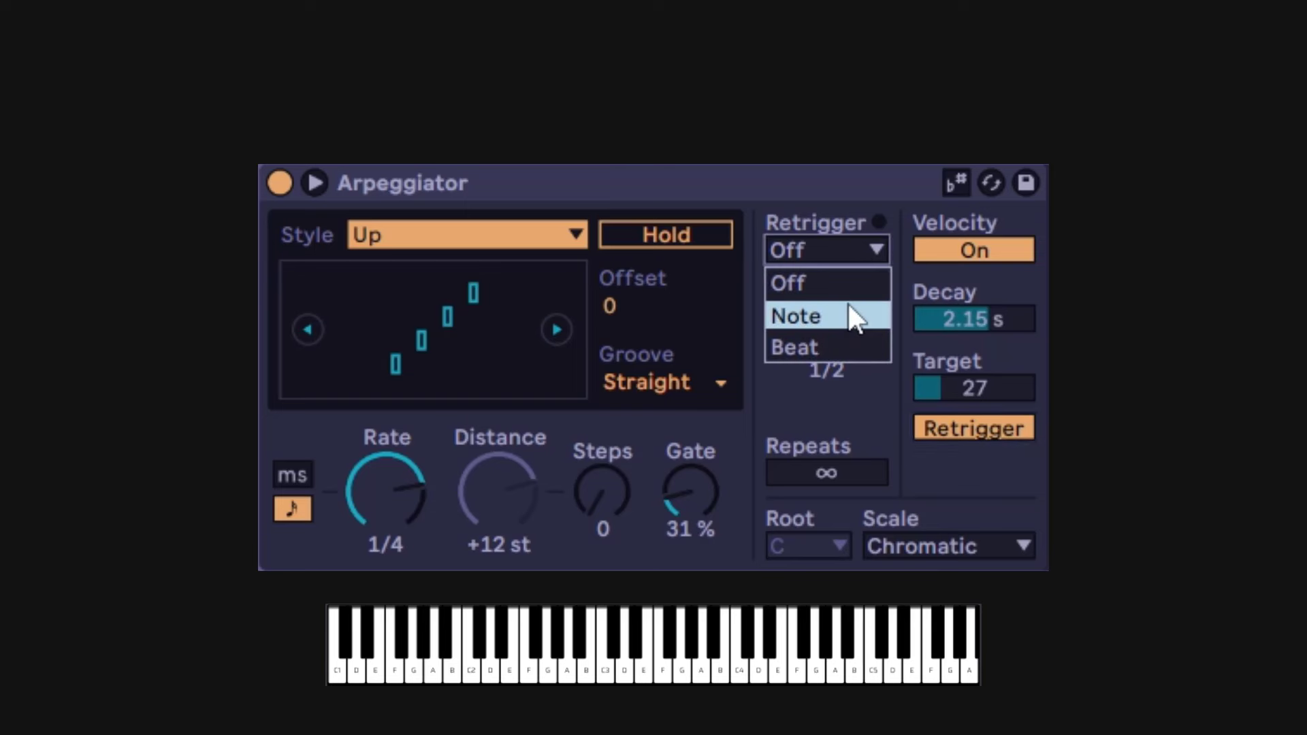
pyautogui.click(851, 317)
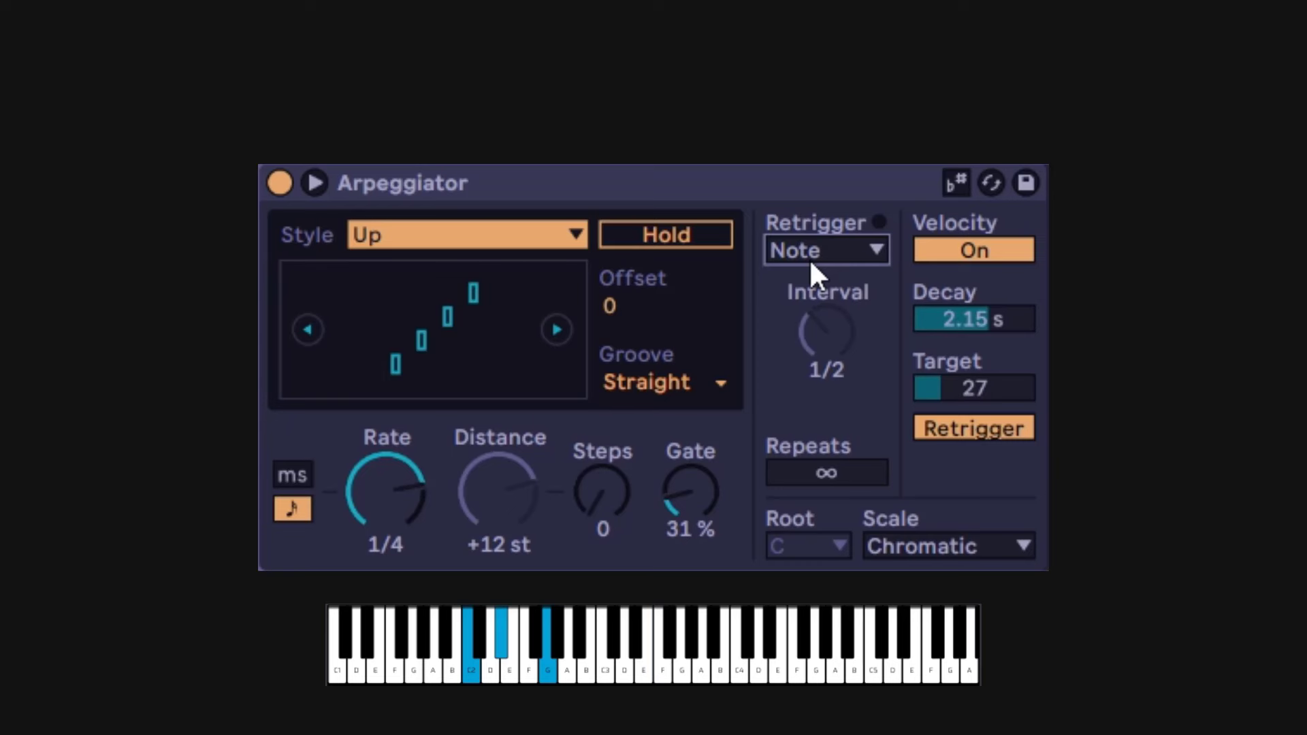
# Raise the retrigger Interval to 1 and switch the Retrigger mode to Beat.
pyautogui.moveTo(812, 282)
pyautogui.mouseDown()
pyautogui.moveTo(811, 306)
pyautogui.moveTo(811, 279)
pyautogui.mouseUp()
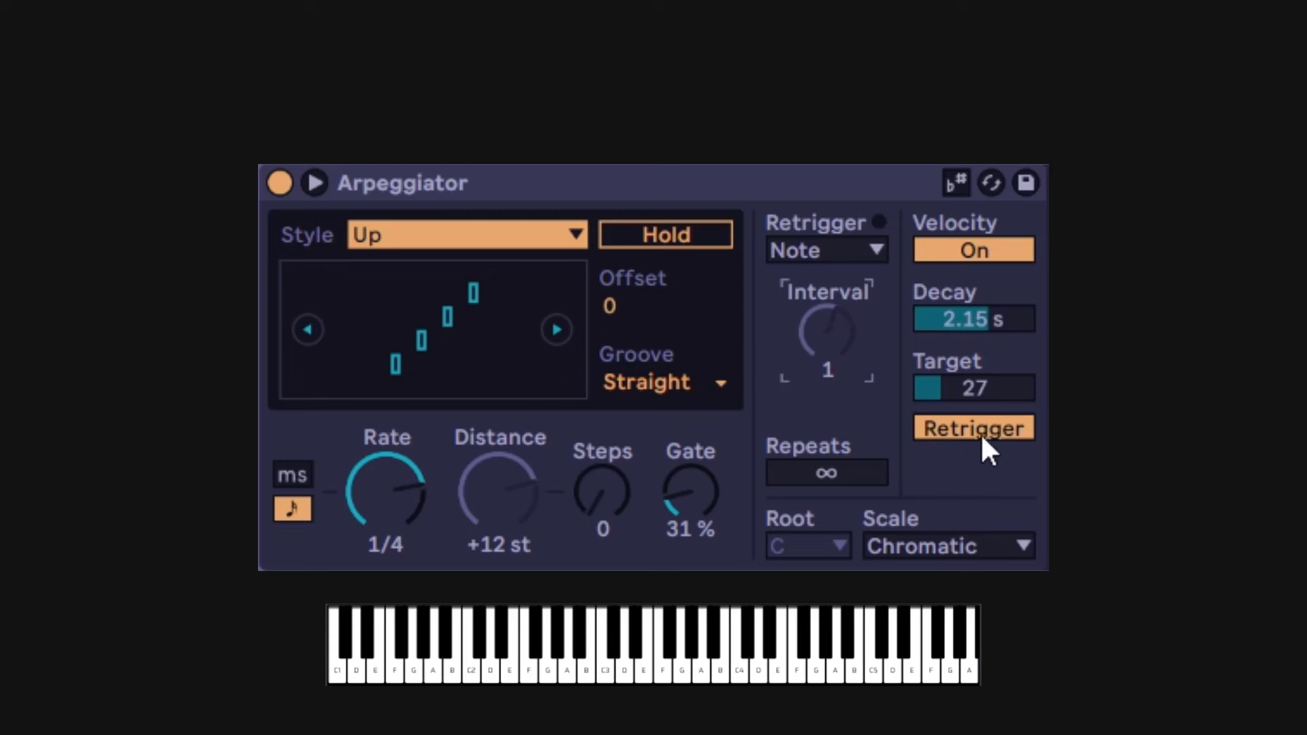
pyautogui.click(872, 252)
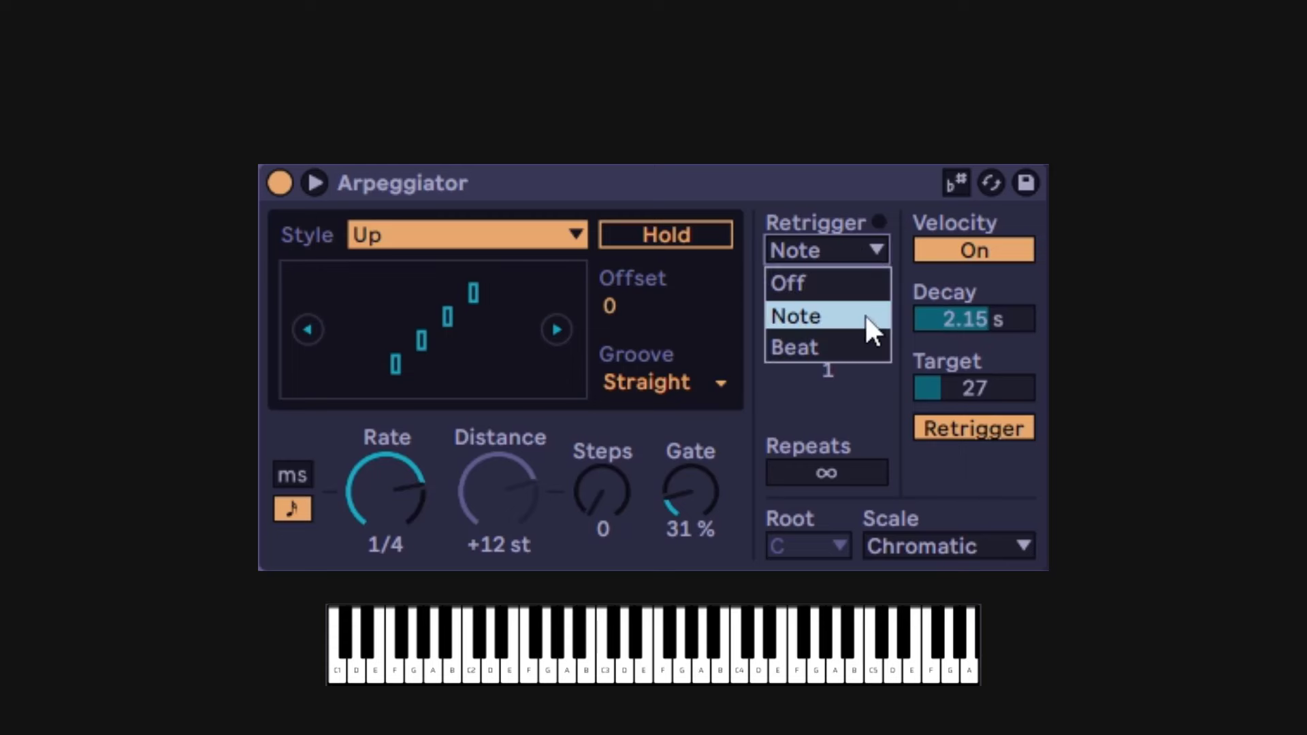
pyautogui.click(837, 346)
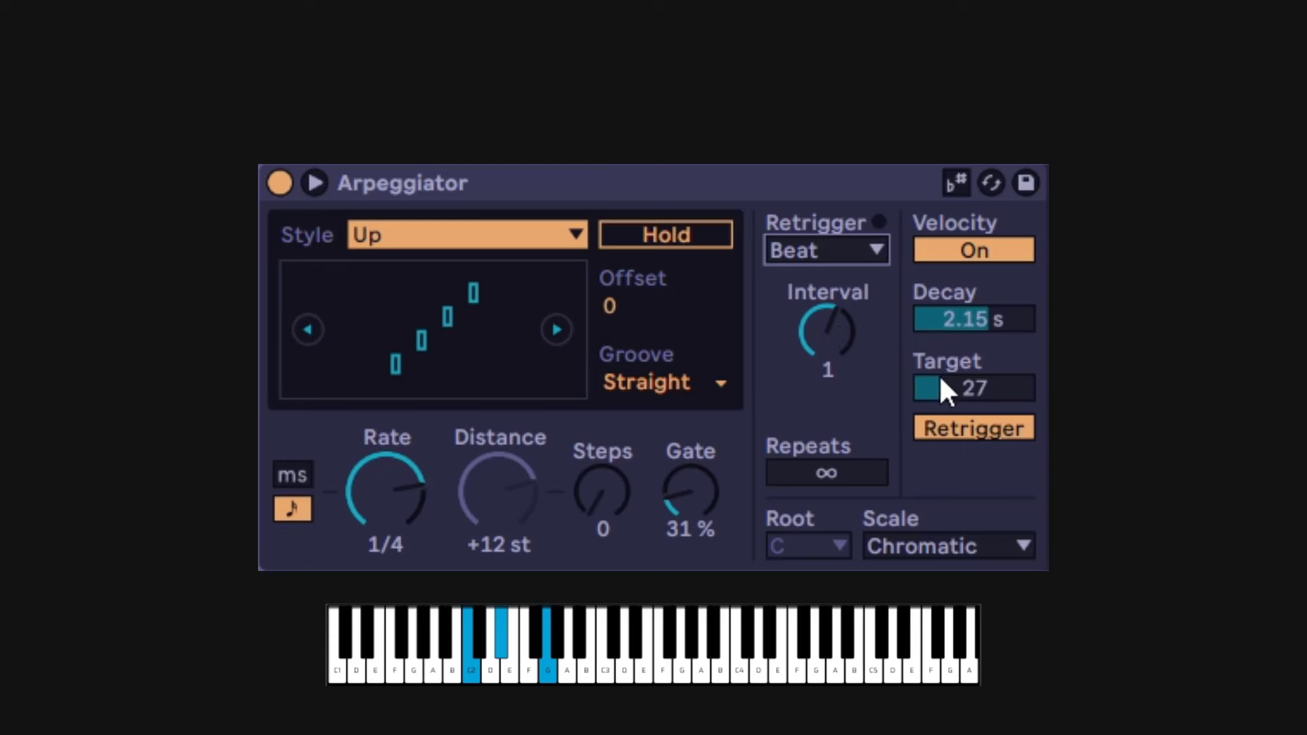
# Shorten the velocity Decay to 887 ms and raise the retrigger Interval to 2.
pyautogui.moveTo(987, 329); pyautogui.dragTo(986, 377)
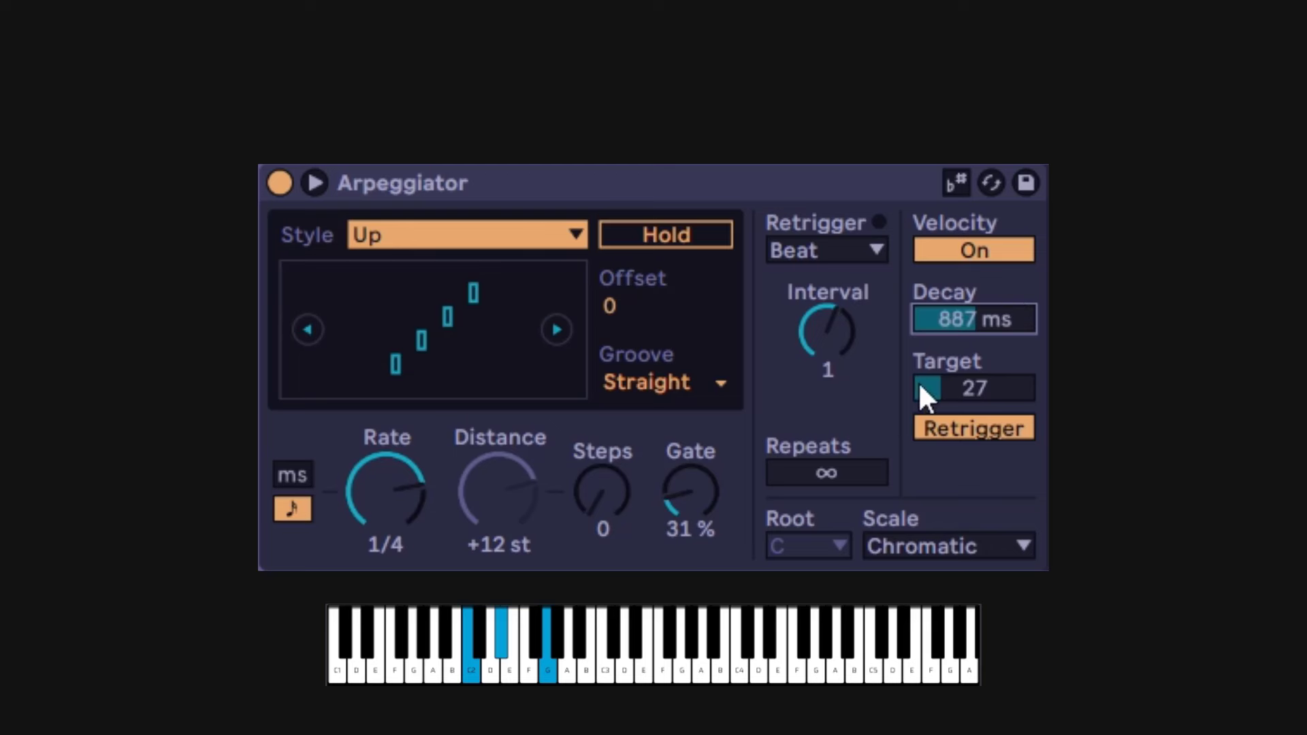
pyautogui.moveTo(826, 346); pyautogui.dragTo(826, 321)
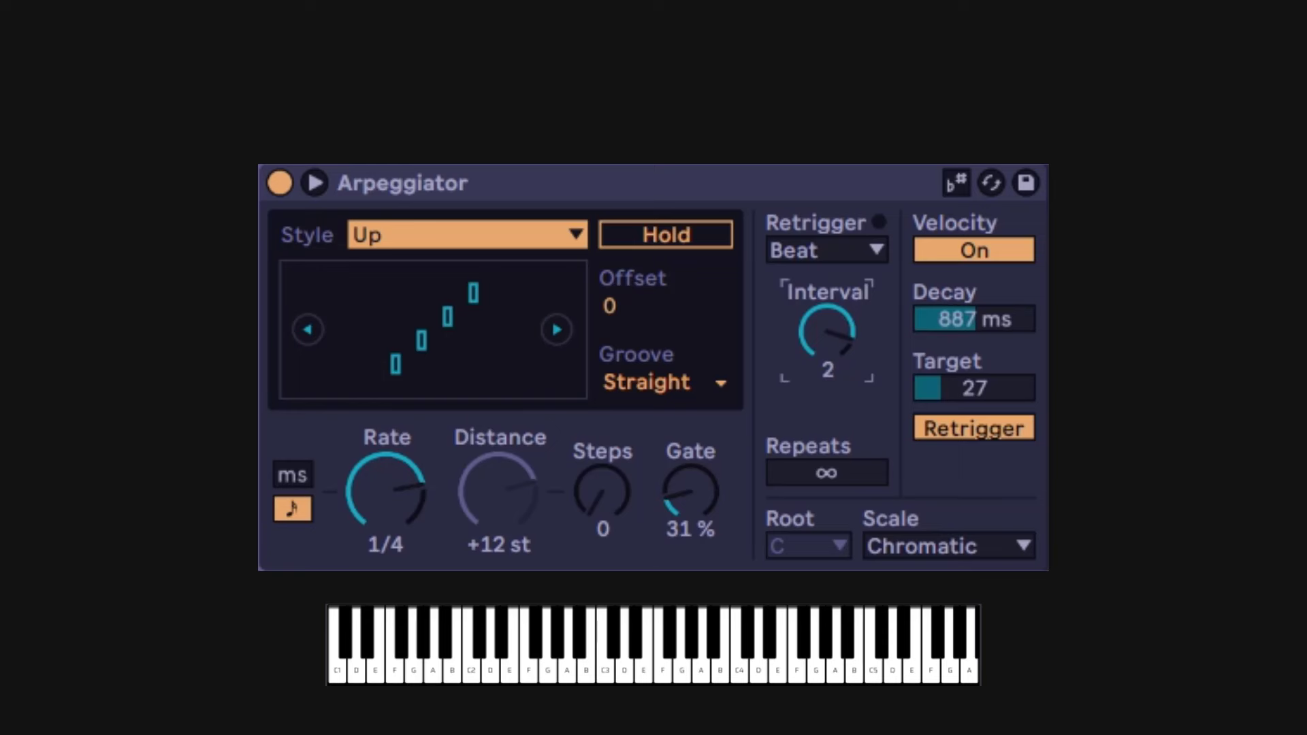